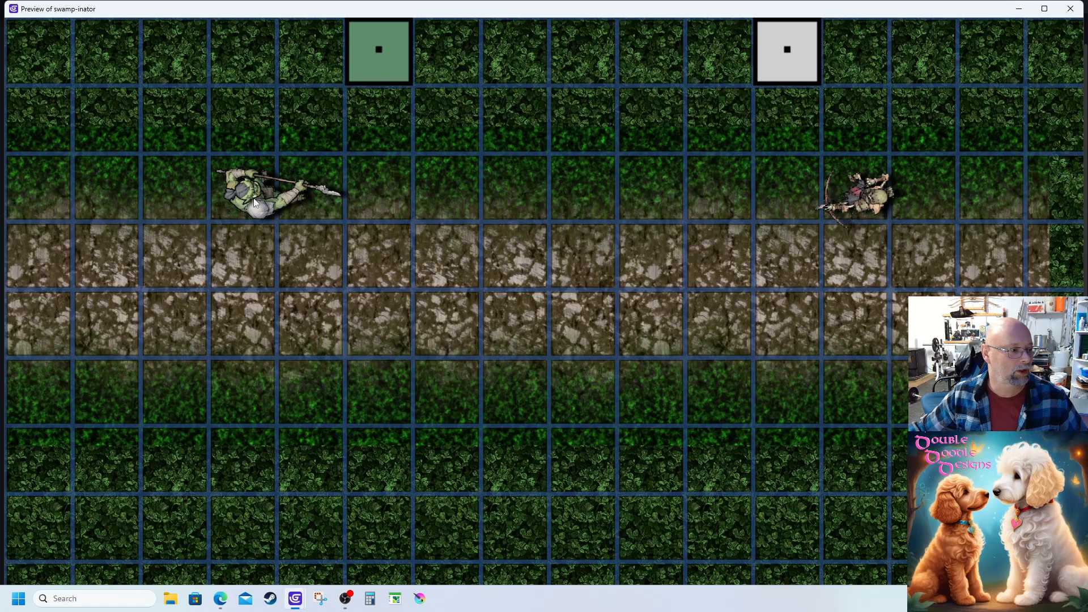
Test the combat roll by moving the orc and skeleton along the stone path until they collide, and pull them apart.
{"action": "left_click_drag", "start_coordinate": [255, 204], "coordinate": [344, 260]}
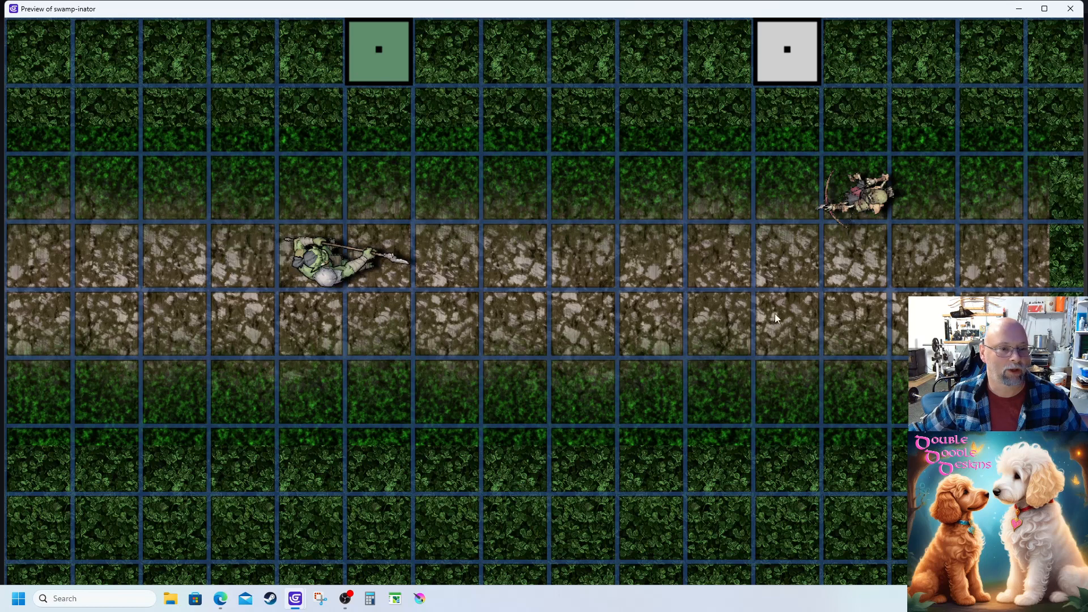
{"action": "left_click_drag", "start_coordinate": [865, 215], "coordinate": [710, 284]}
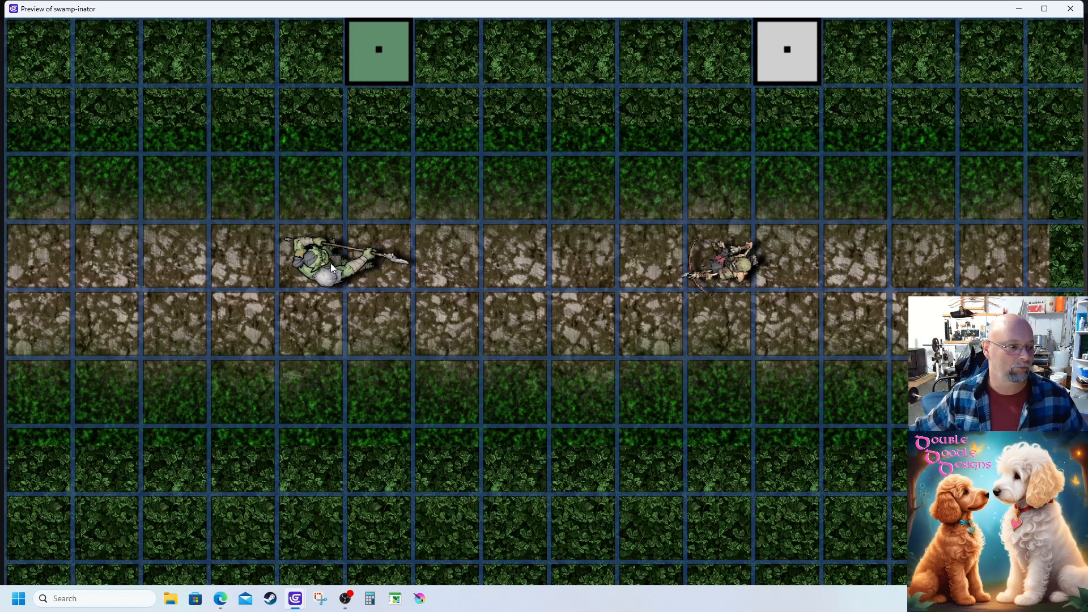
{"action": "left_click_drag", "start_coordinate": [331, 263], "coordinate": [465, 263]}
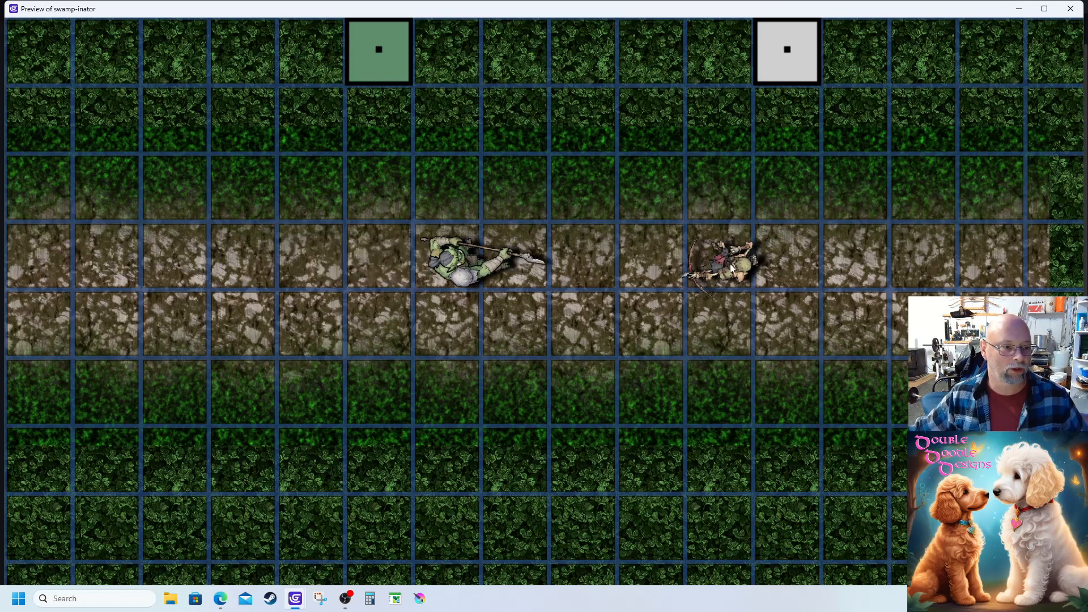
{"action": "left_click_drag", "start_coordinate": [731, 267], "coordinate": [594, 254]}
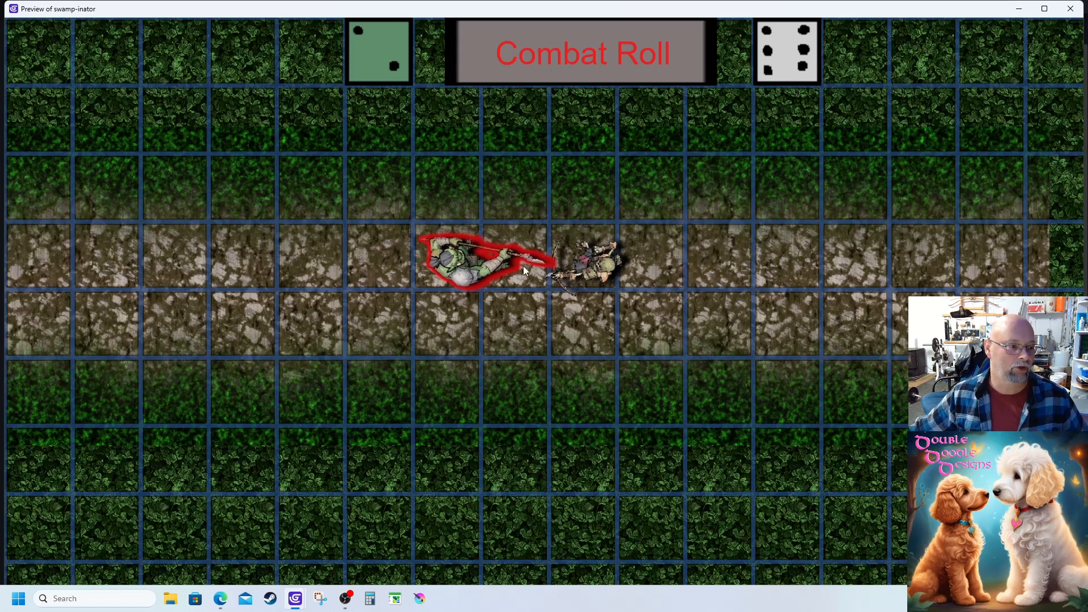
{"action": "left_click_drag", "start_coordinate": [457, 266], "coordinate": [346, 243]}
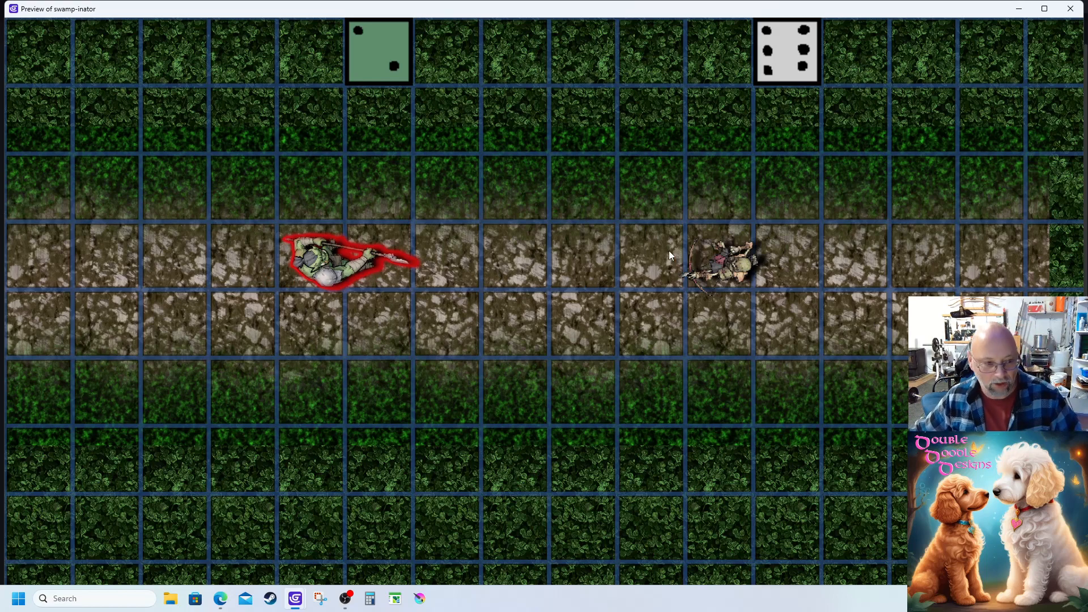
Restart the preview and test repeated collisions between the orc and skeleton on the stone path, closing the preview when done.
{"action": "key", "text": "Escape"}
{"action": "left_click", "coordinate": [500, 34]}
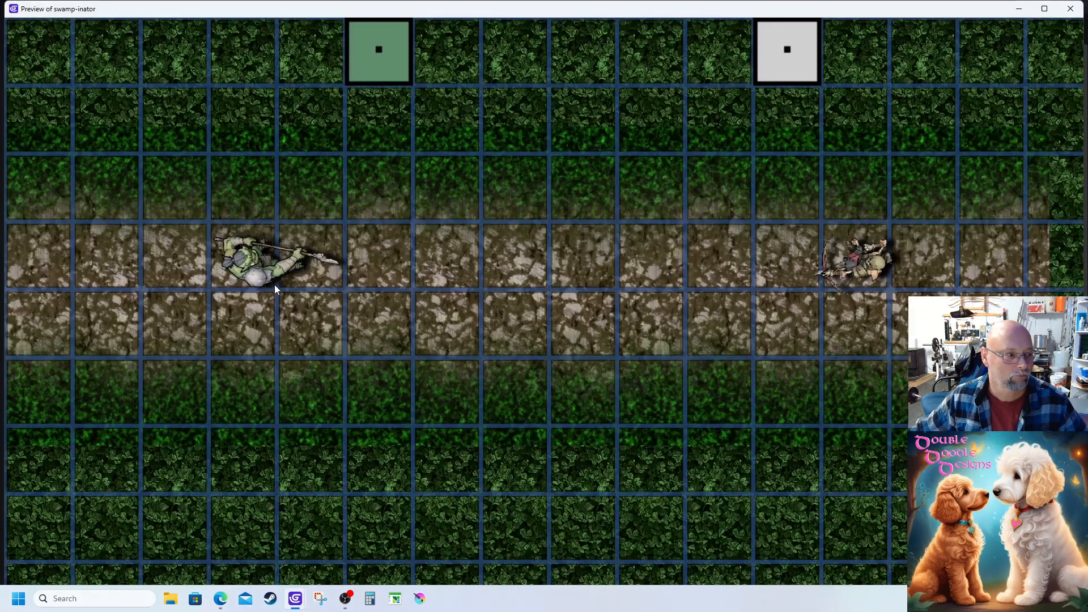
{"action": "left_click_drag", "start_coordinate": [243, 276], "coordinate": [488, 261]}
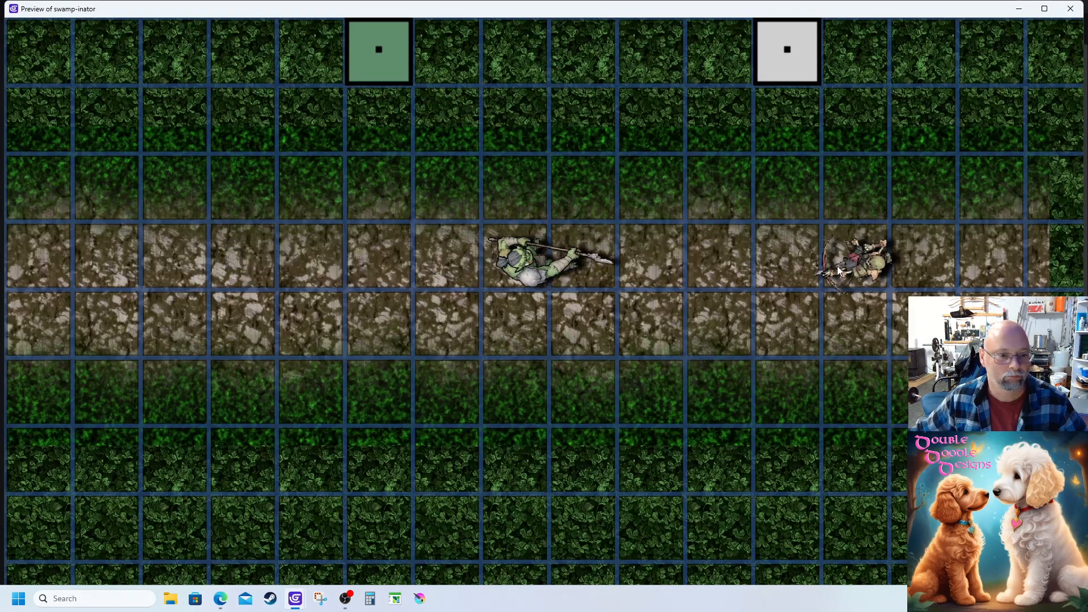
{"action": "left_click_drag", "start_coordinate": [849, 261], "coordinate": [694, 261]}
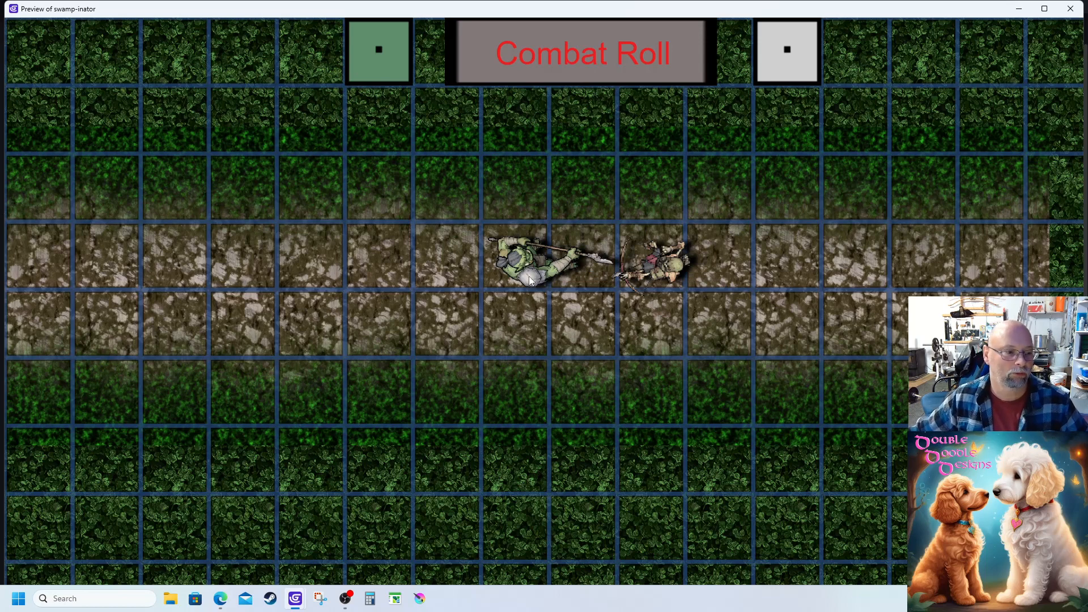
{"action": "left_click_drag", "start_coordinate": [671, 263], "coordinate": [740, 257]}
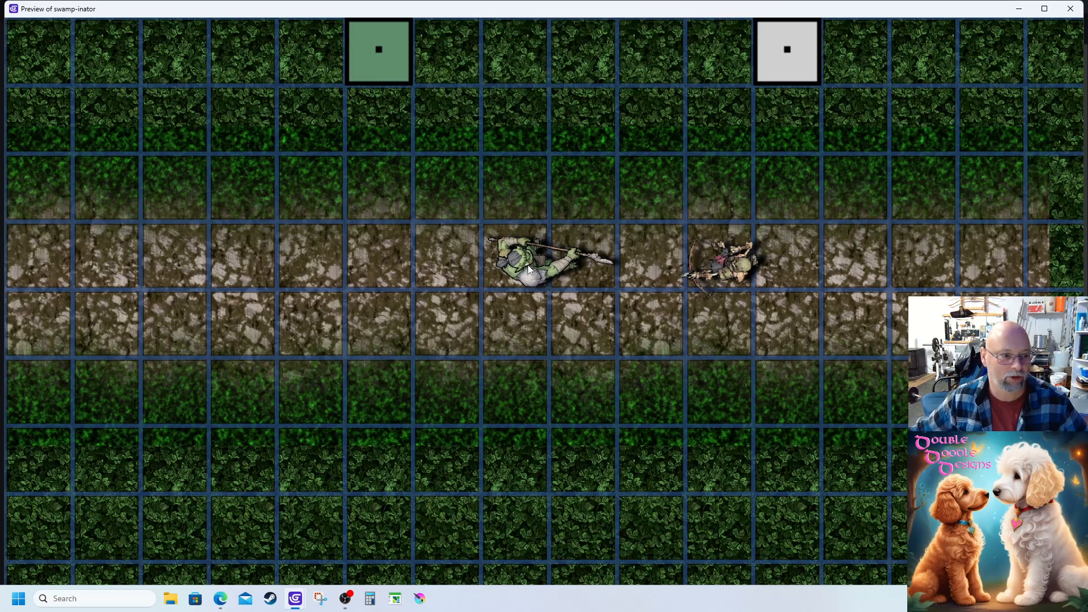
{"action": "left_click_drag", "start_coordinate": [530, 265], "coordinate": [646, 254]}
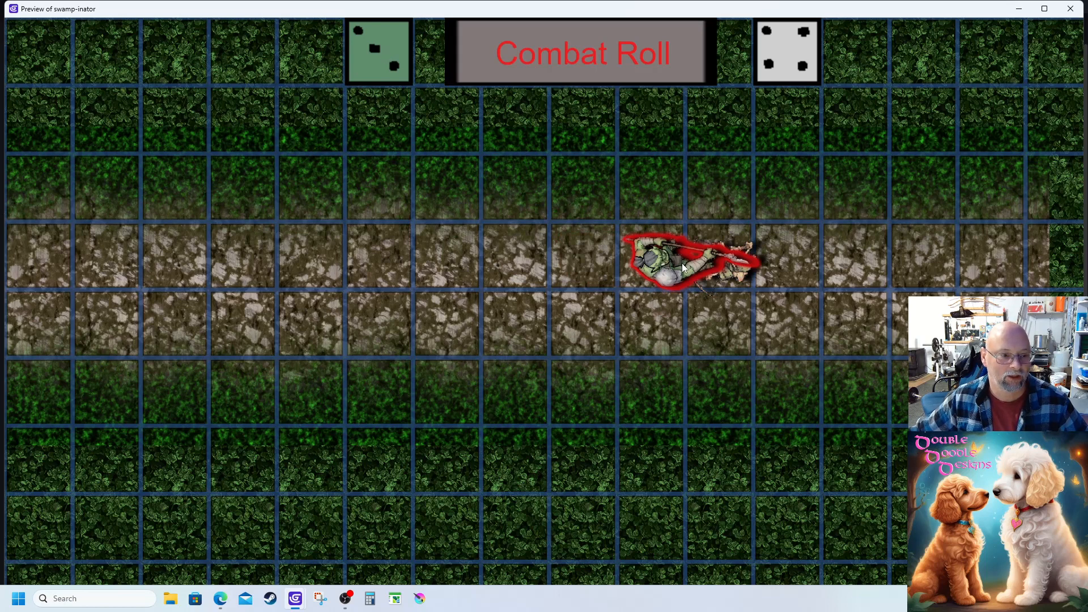
{"action": "left_click_drag", "start_coordinate": [675, 264], "coordinate": [569, 256]}
{"action": "key", "text": "Escape"}
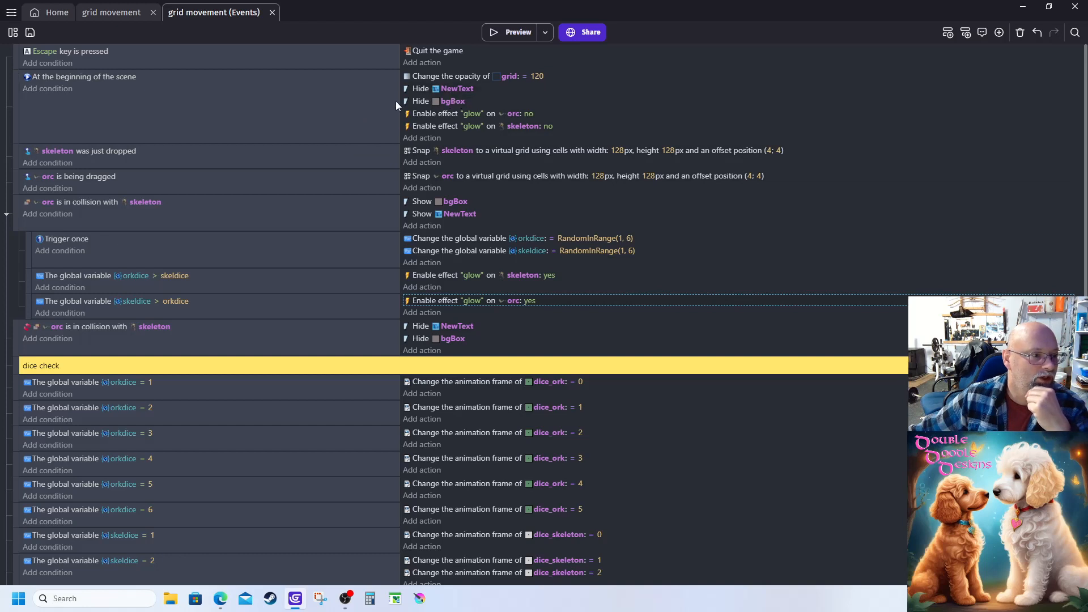
Examine the instance properties of the Combat Roll text and its background box in the grid movement scene.
{"action": "left_click", "coordinate": [114, 17]}
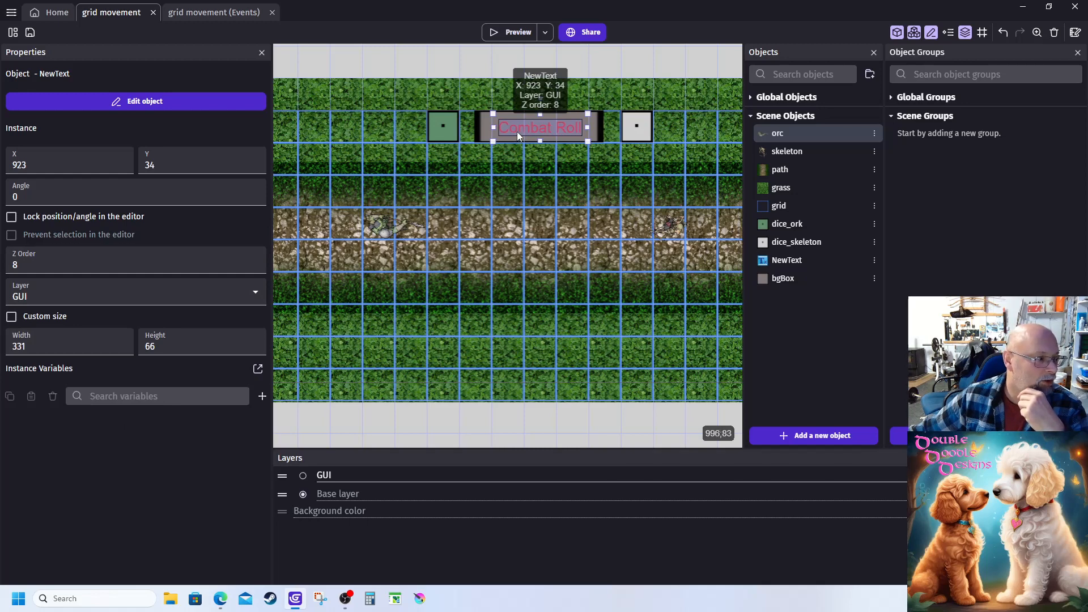
{"action": "left_click", "coordinate": [480, 131]}
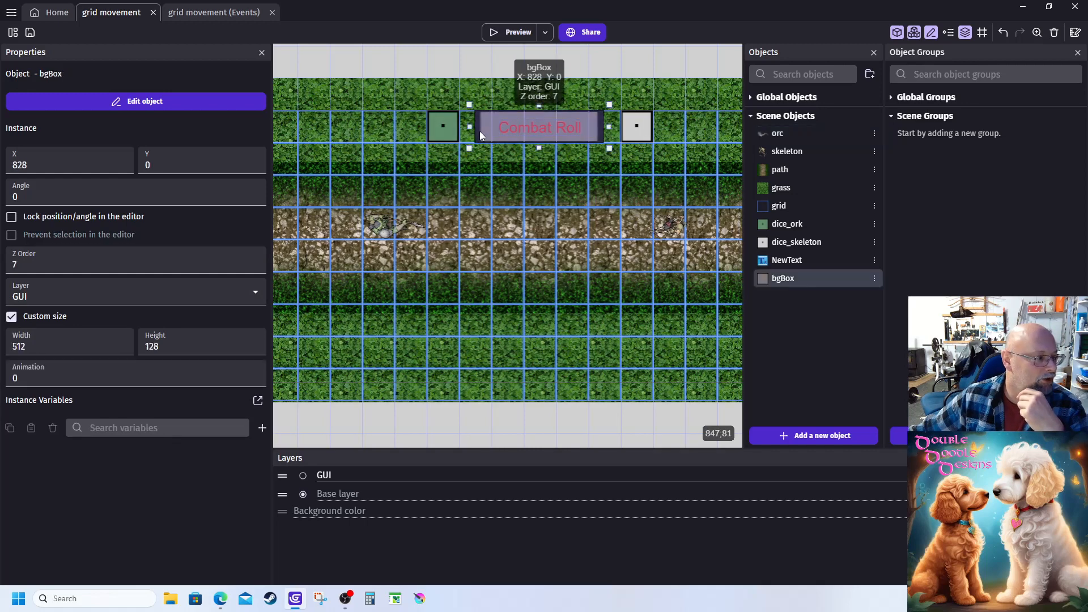
{"action": "left_click", "coordinate": [531, 131]}
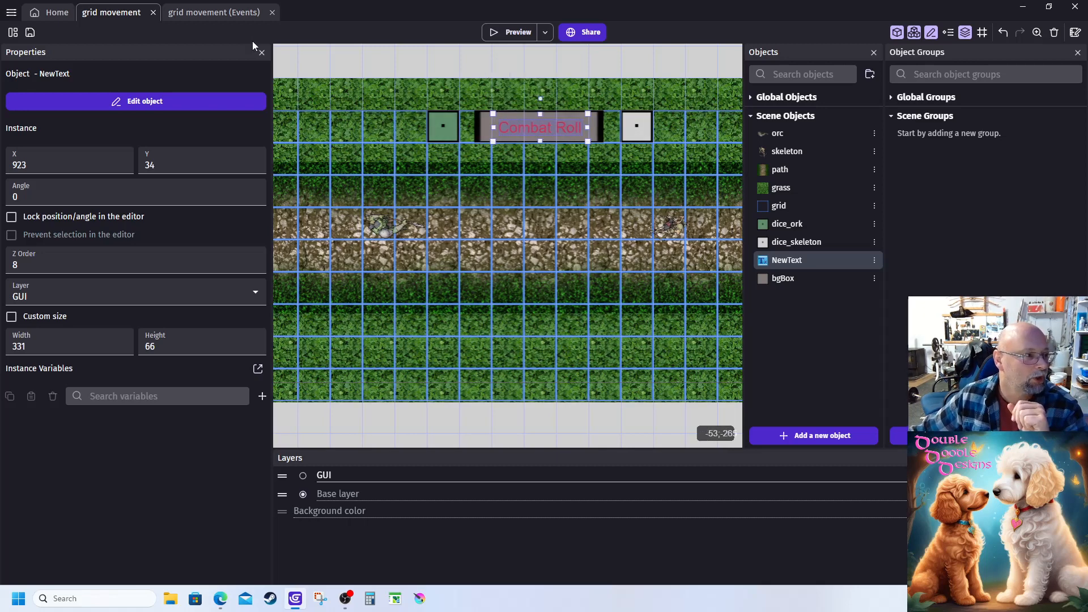
{"action": "left_click", "coordinate": [202, 15]}
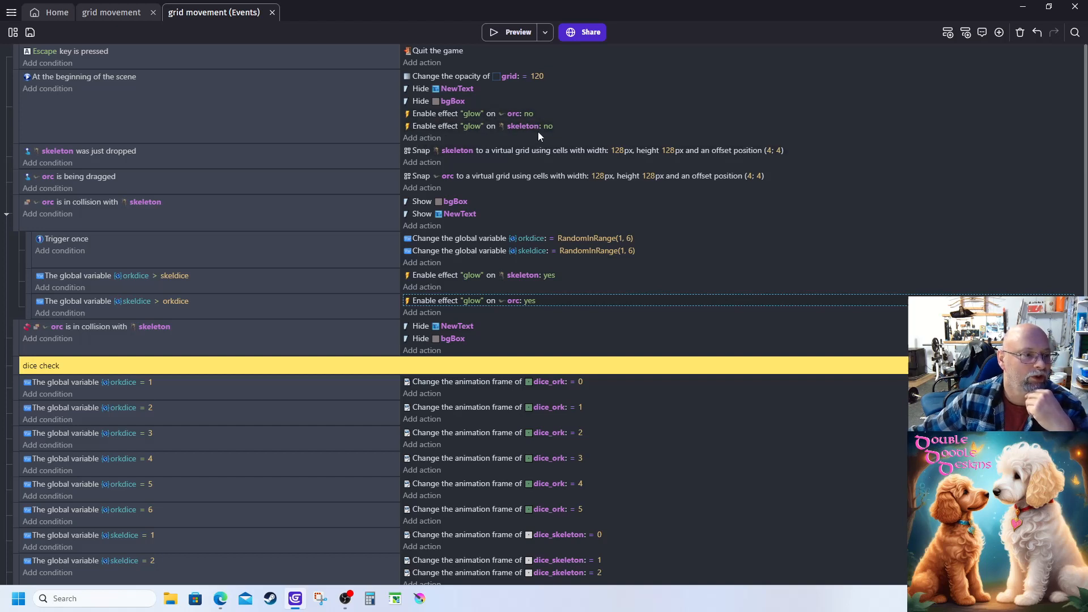
Examine the skeleton object's drop shadow and glow effect settings, leaving them unchanged, and return to the scene's events.
{"action": "left_click", "coordinate": [117, 13]}
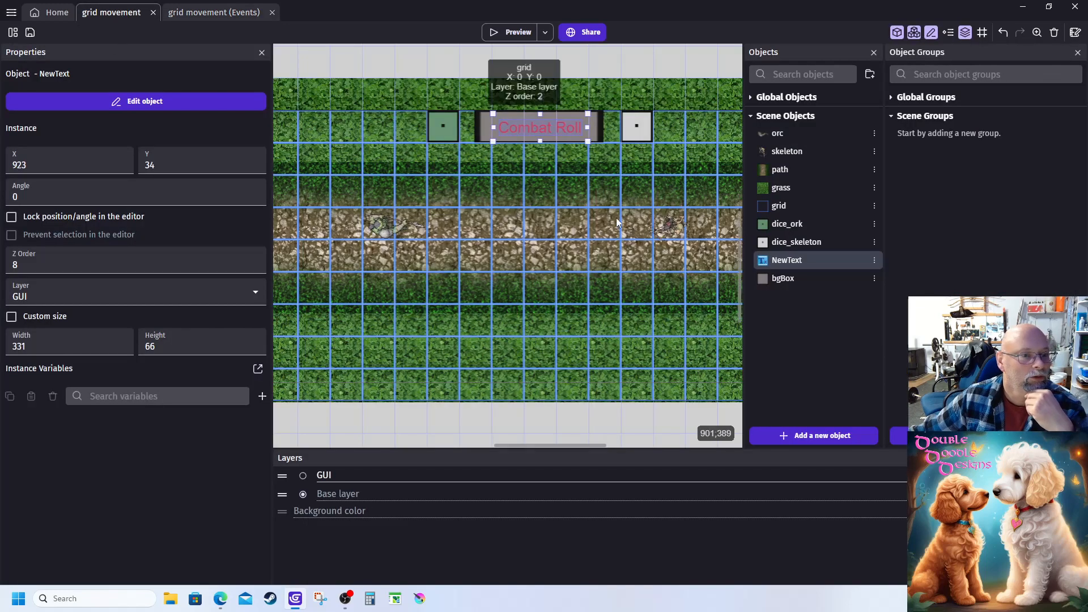
{"action": "double_click", "coordinate": [779, 153]}
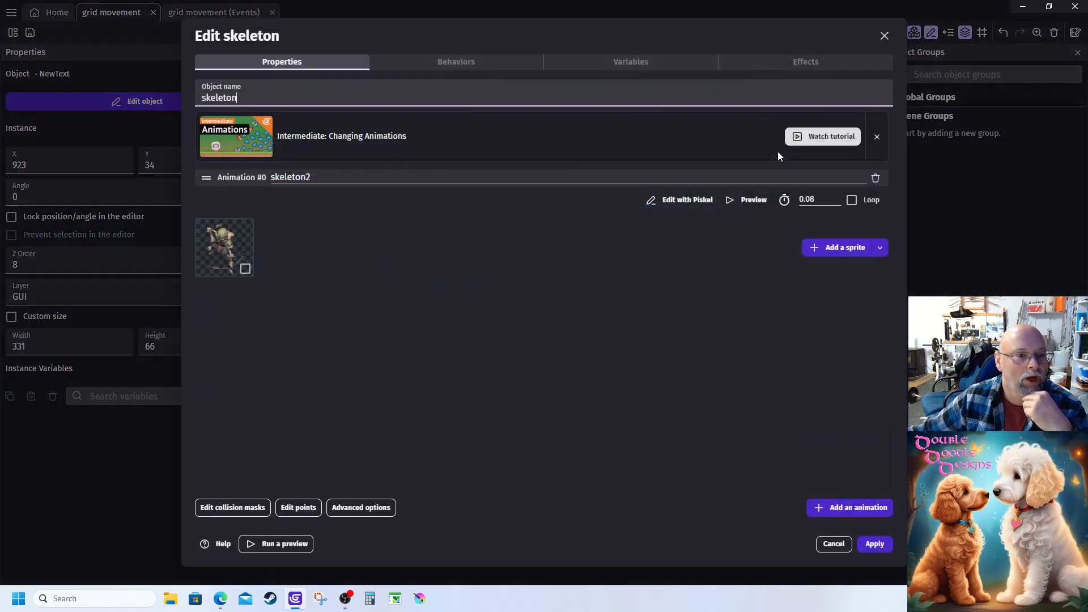
{"action": "left_click", "coordinate": [776, 65]}
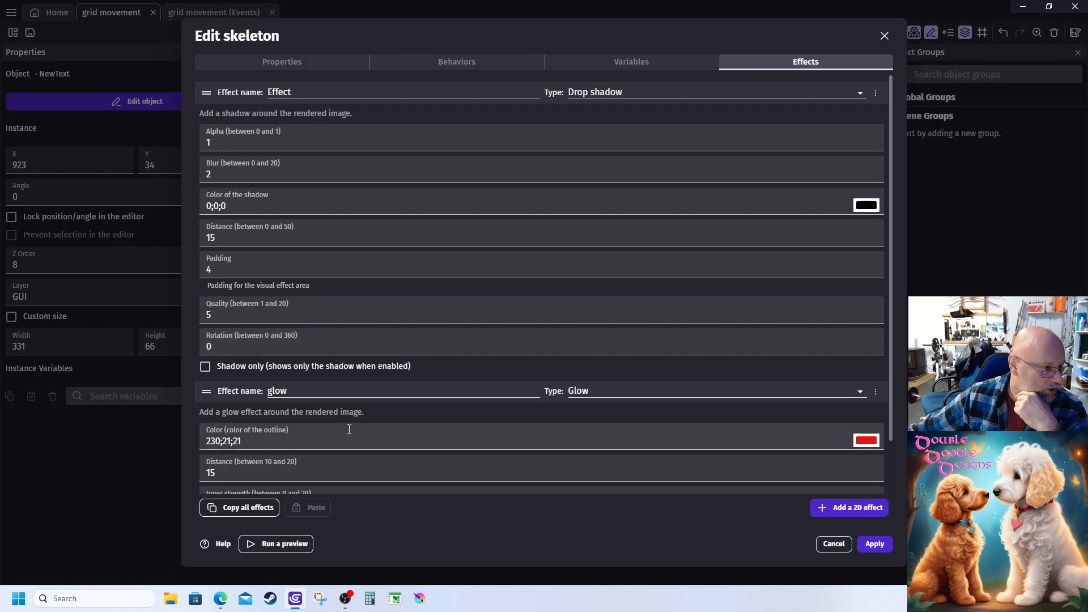
{"action": "scroll", "coordinate": [347, 428], "scroll_direction": "down", "scroll_amount": 1}
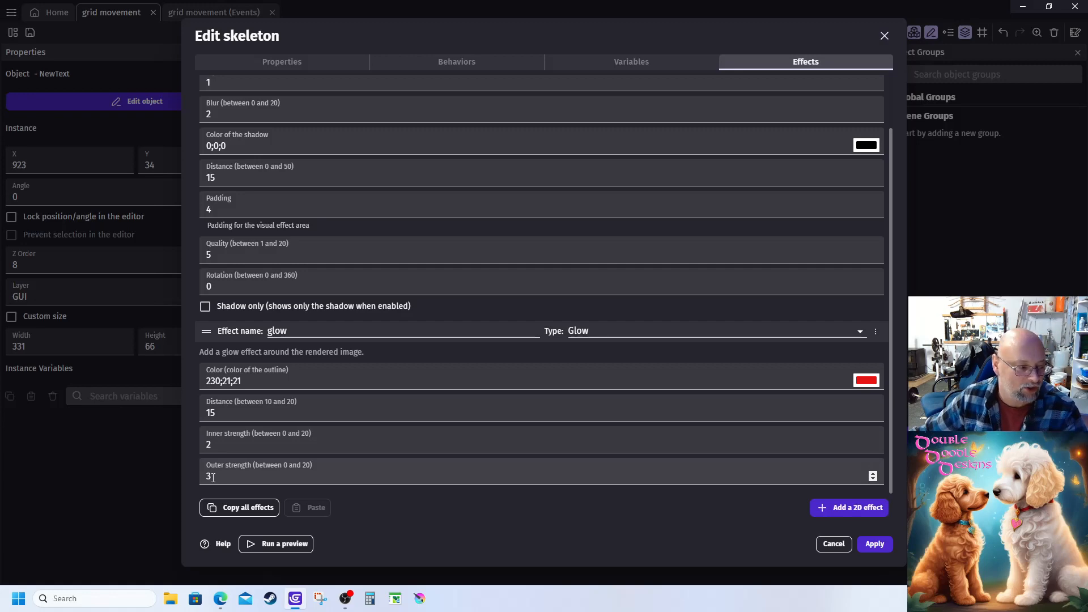
{"action": "left_click", "coordinate": [833, 543]}
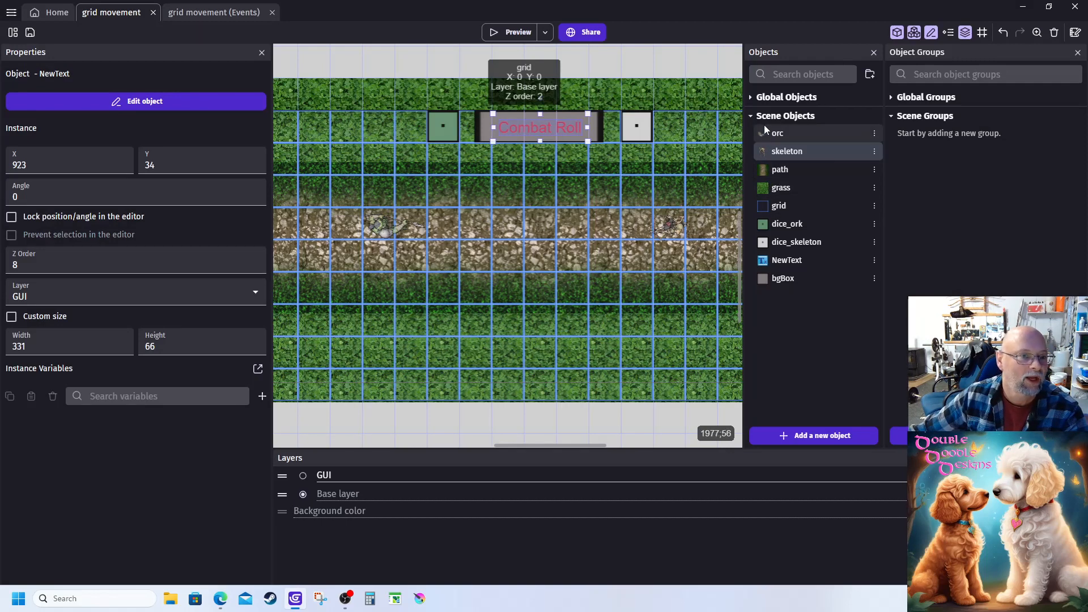
{"action": "left_click", "coordinate": [192, 13]}
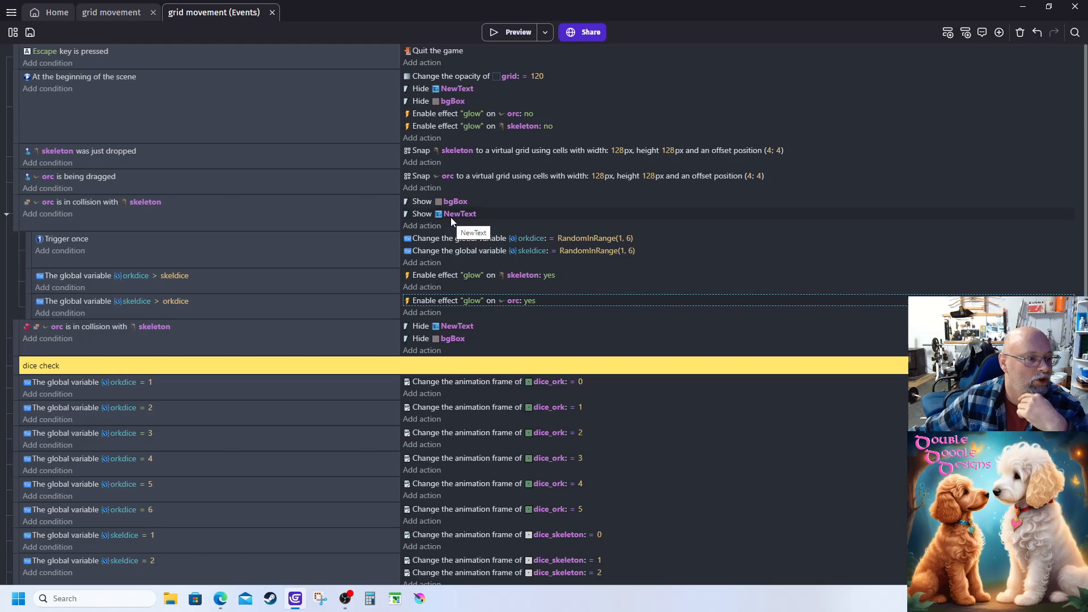
Examine the project's global variables, including orkdice and skeldice, and close them without changes.
{"action": "left_click", "coordinate": [99, 13]}
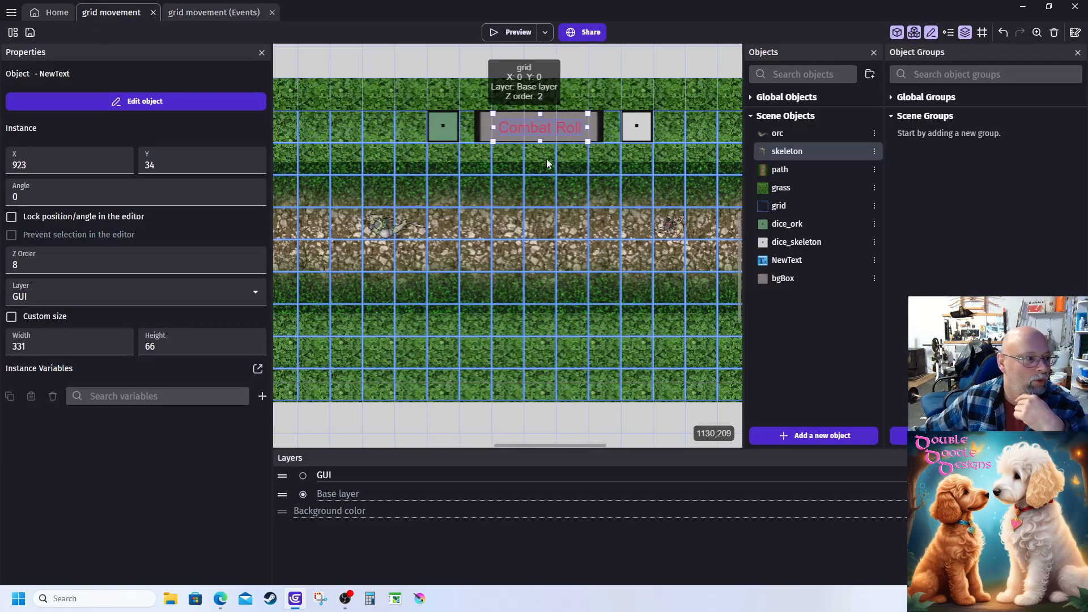
{"action": "left_click", "coordinate": [196, 17]}
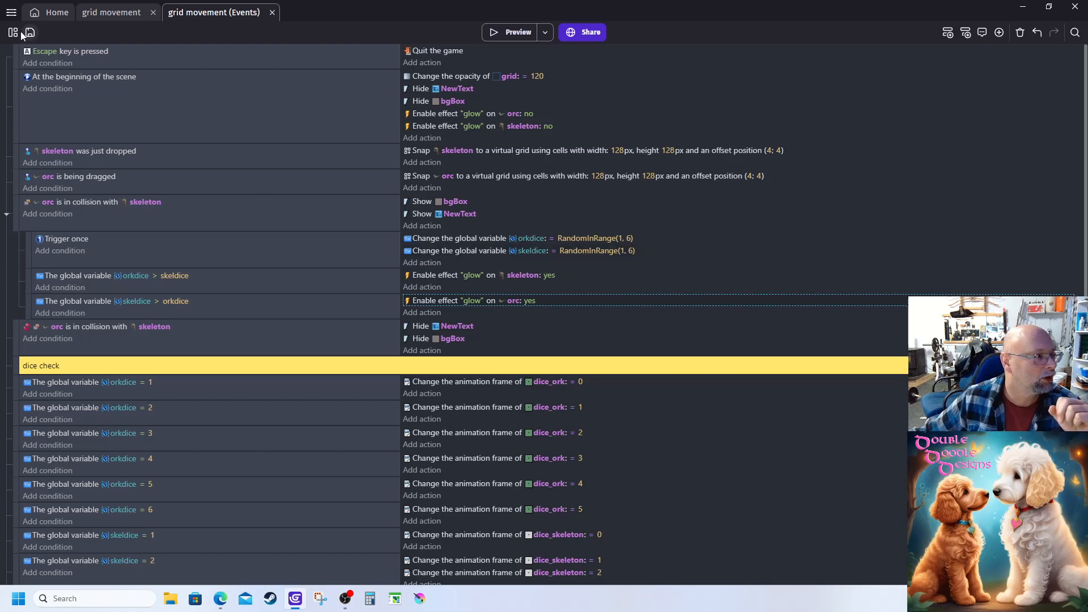
{"action": "left_click", "coordinate": [11, 12]}
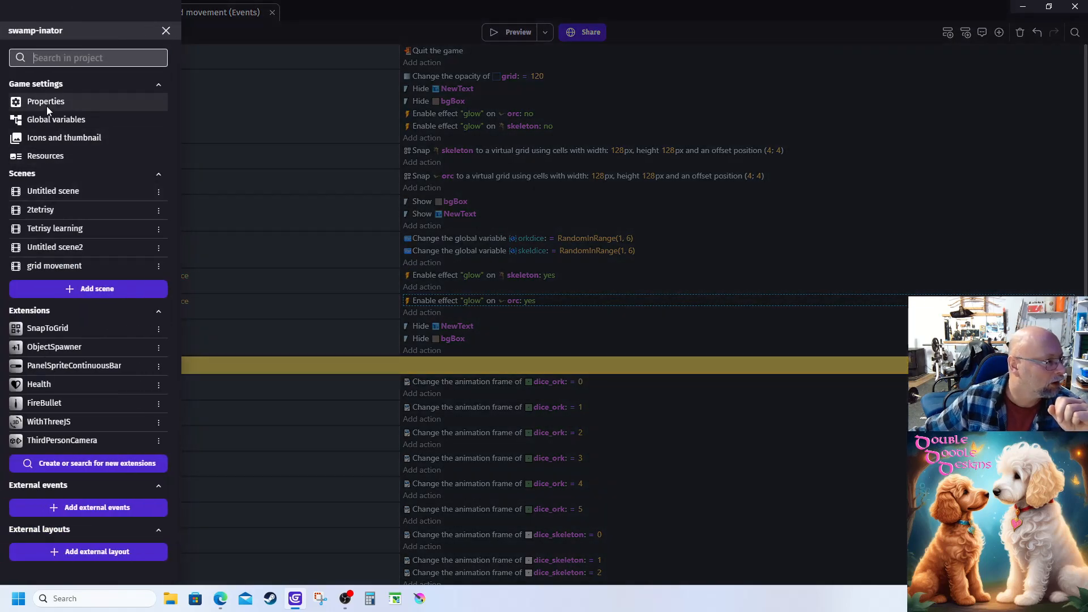
{"action": "left_click", "coordinate": [51, 120]}
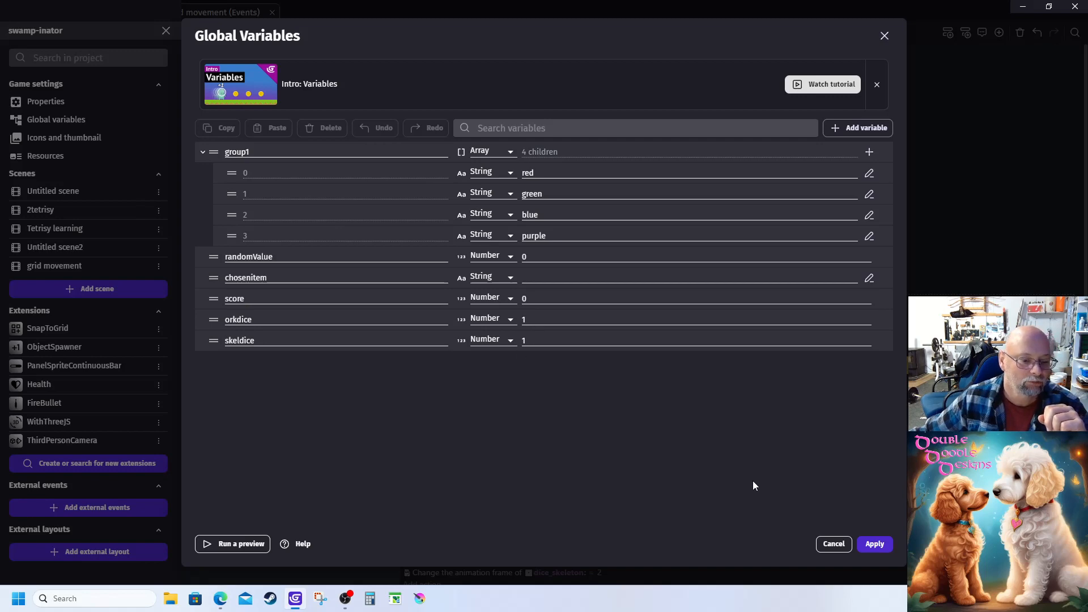
{"action": "left_click", "coordinate": [832, 544]}
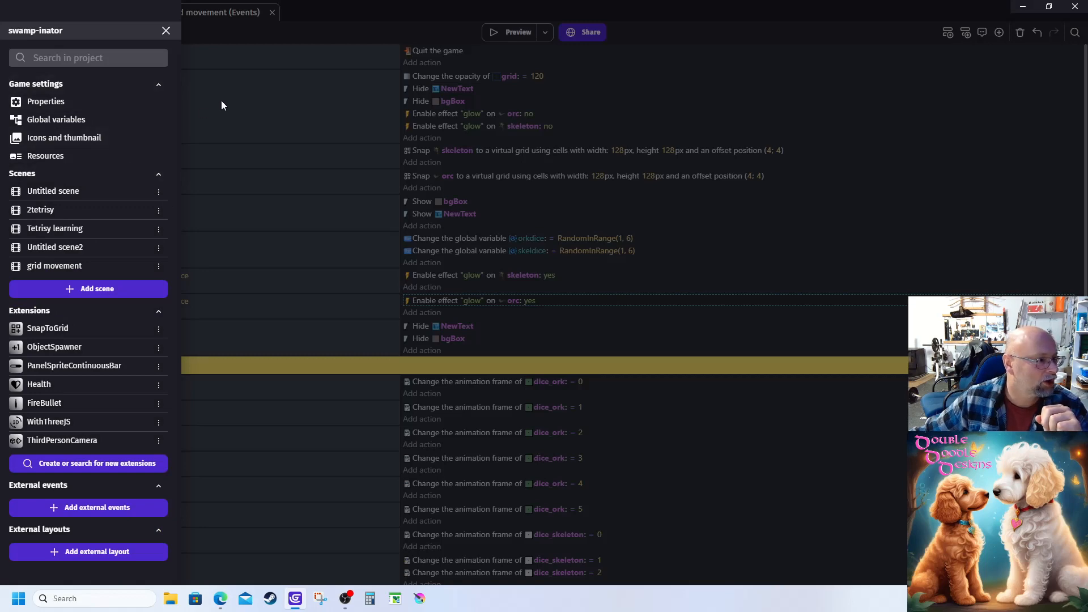
{"action": "left_click", "coordinate": [290, 342]}
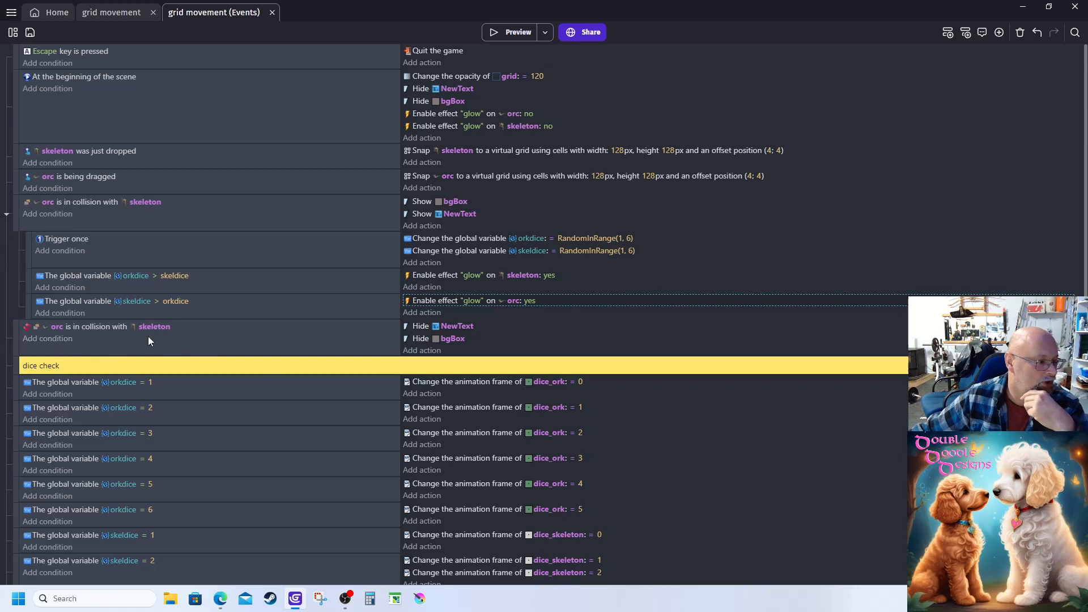
Examine the inverted orc and skeleton collision condition and the dice check events for orkdice and skeldice.
{"action": "double_click", "coordinate": [26, 327]}
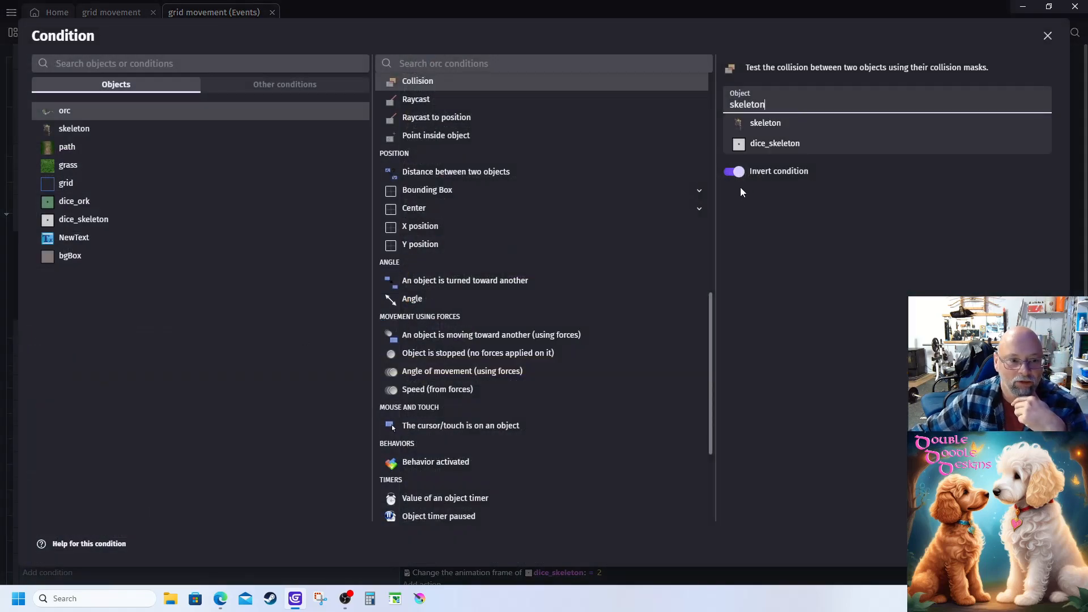
{"action": "key", "text": "Return"}
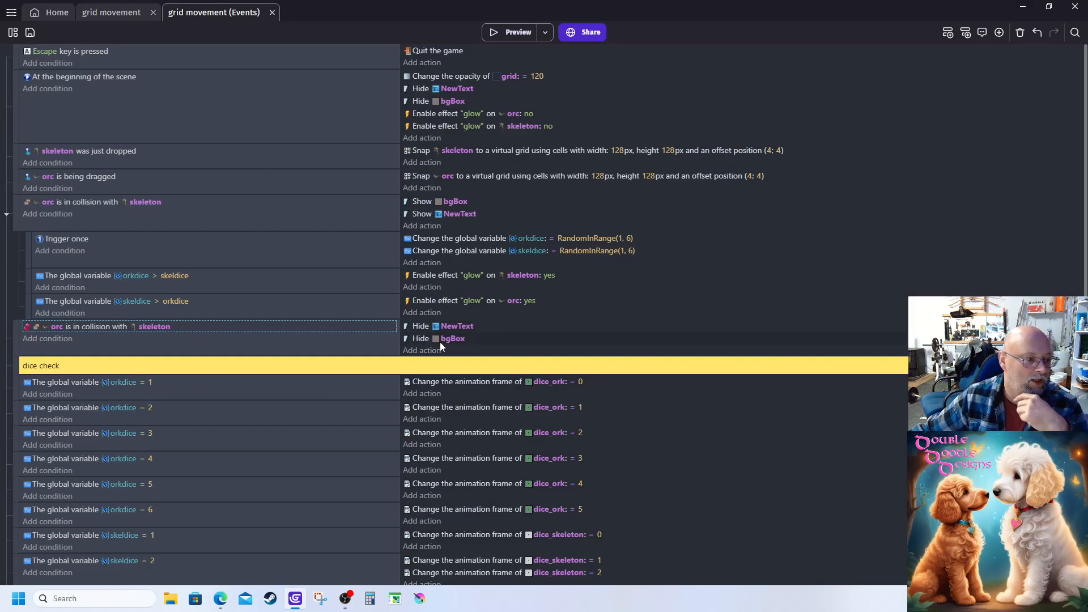
{"action": "left_click", "coordinate": [105, 13]}
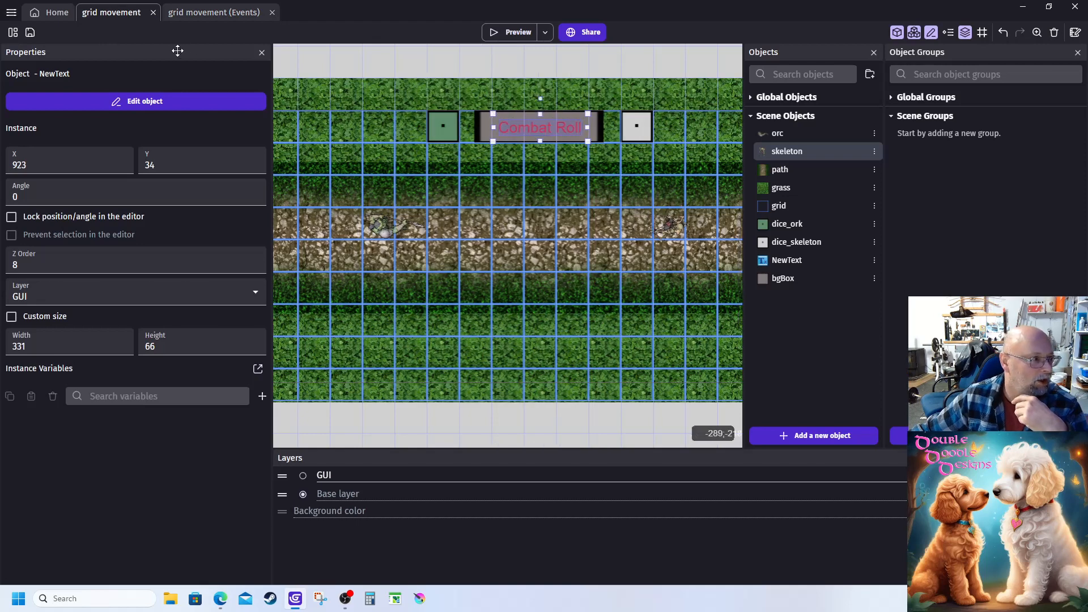
{"action": "left_click", "coordinate": [214, 12]}
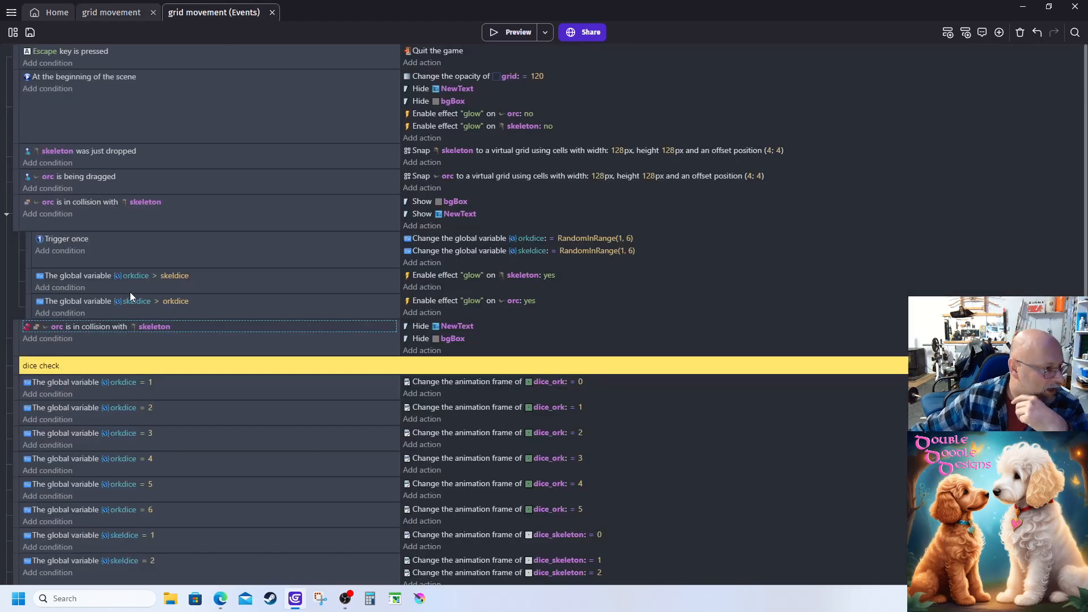
{"action": "scroll", "coordinate": [162, 311], "scroll_direction": "down", "scroll_amount": 3}
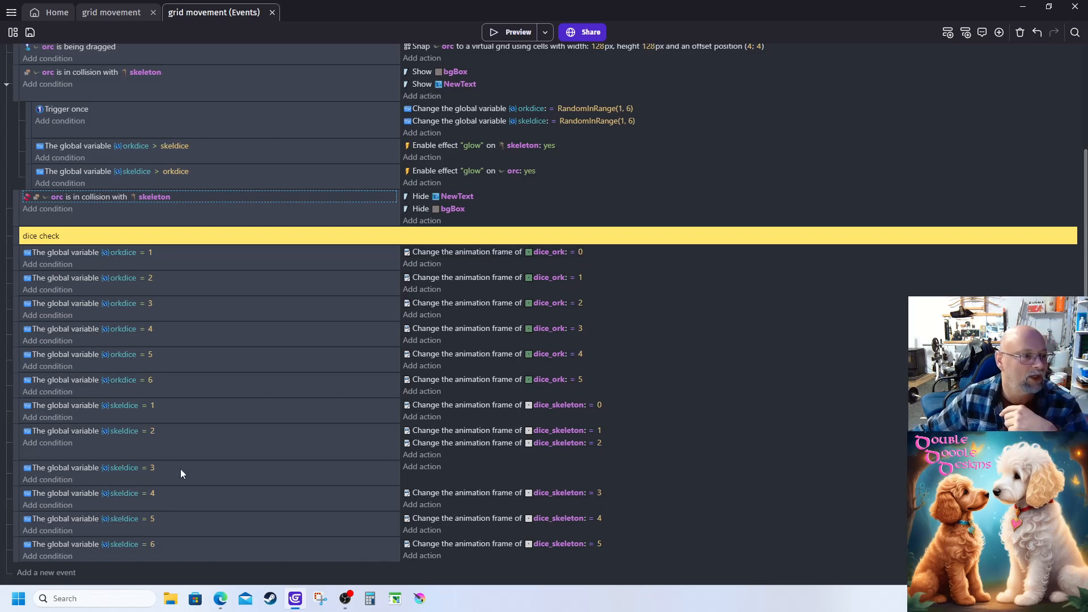
{"action": "scroll", "coordinate": [280, 378], "scroll_direction": "up", "scroll_amount": 2}
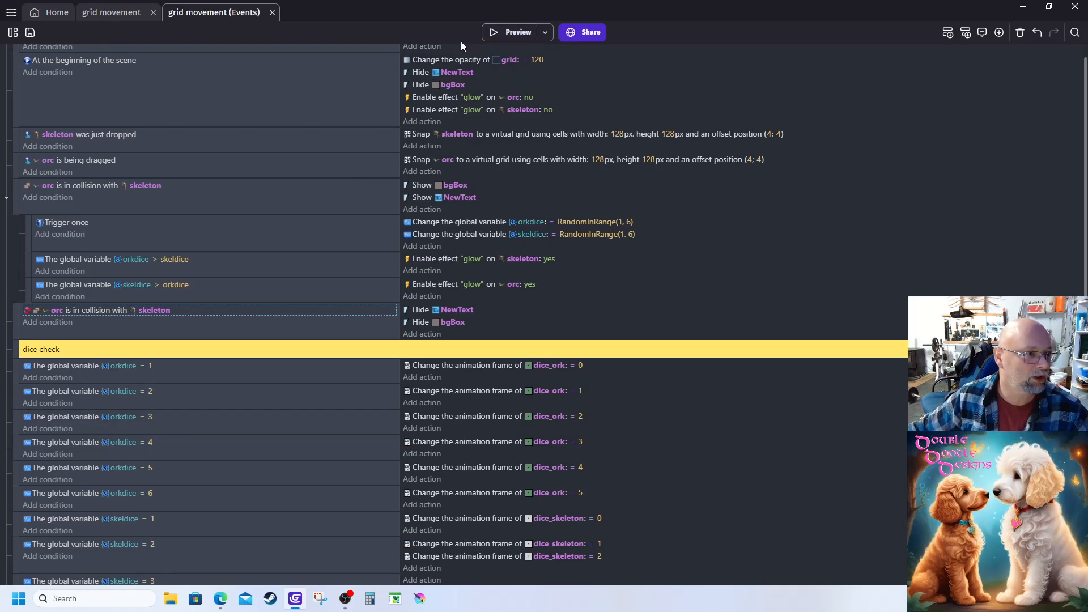
Preview the scene, moving the orc and skeleton along the path until they collide, and separate them again before ending the preview.
{"action": "left_click", "coordinate": [514, 31]}
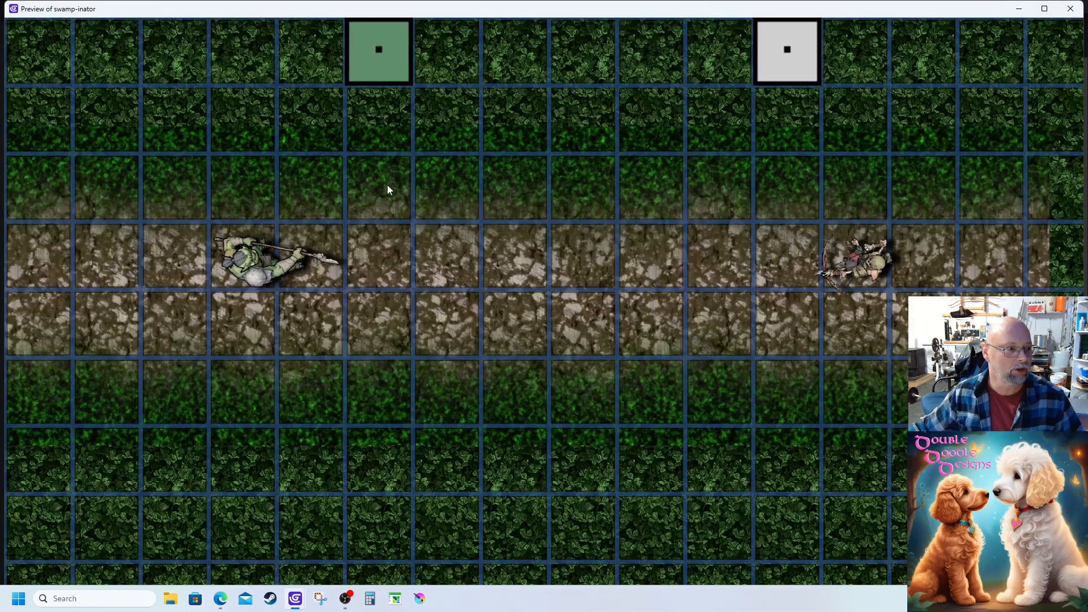
{"action": "left_click_drag", "start_coordinate": [243, 261], "coordinate": [356, 252]}
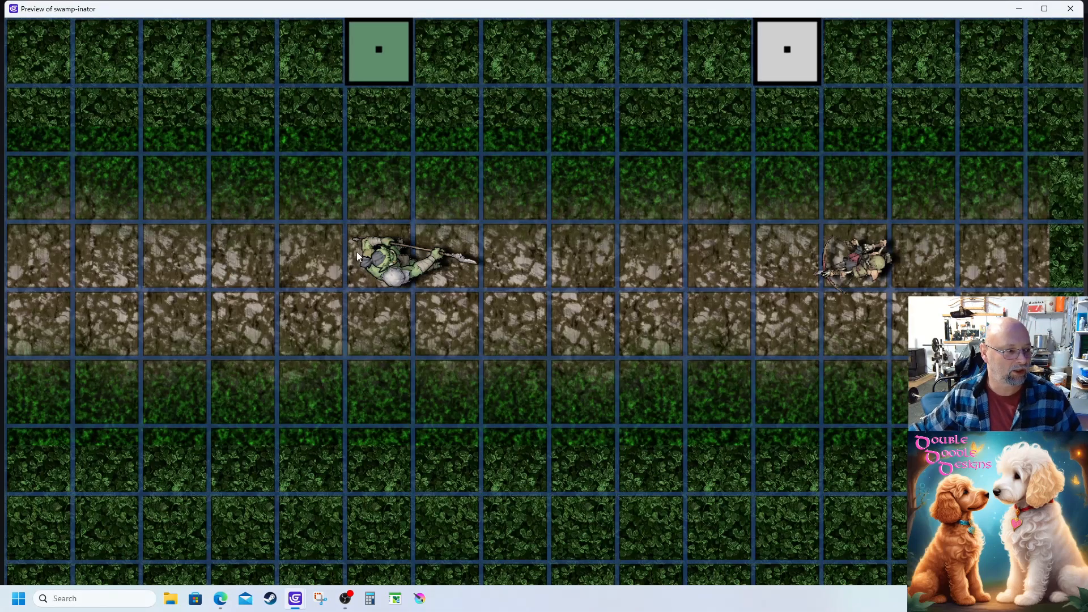
{"action": "left_click_drag", "start_coordinate": [860, 262], "coordinate": [755, 277]}
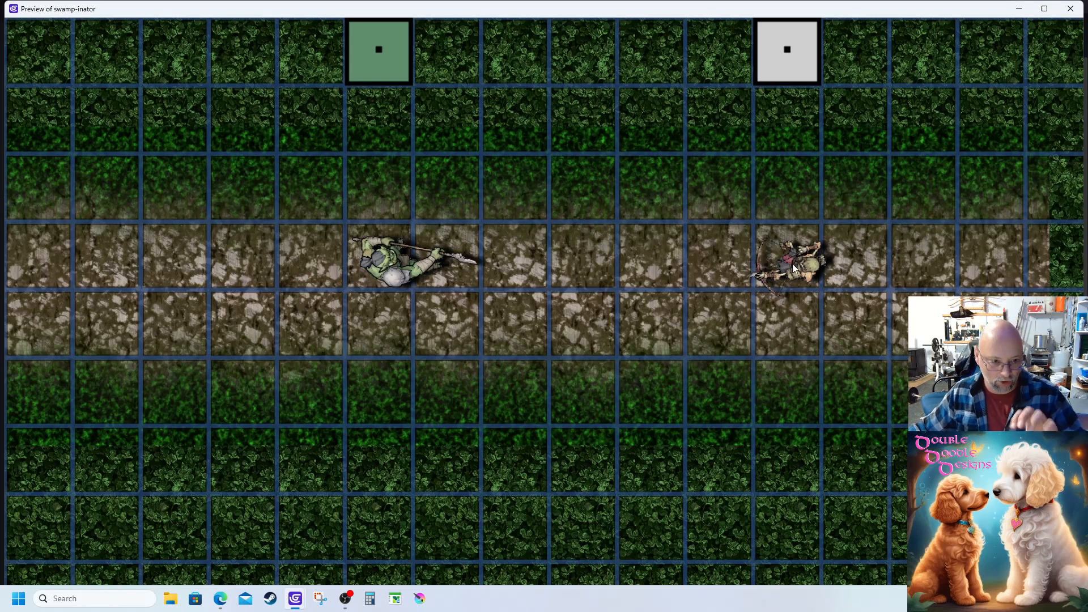
{"action": "left_click_drag", "start_coordinate": [406, 251], "coordinate": [533, 248]}
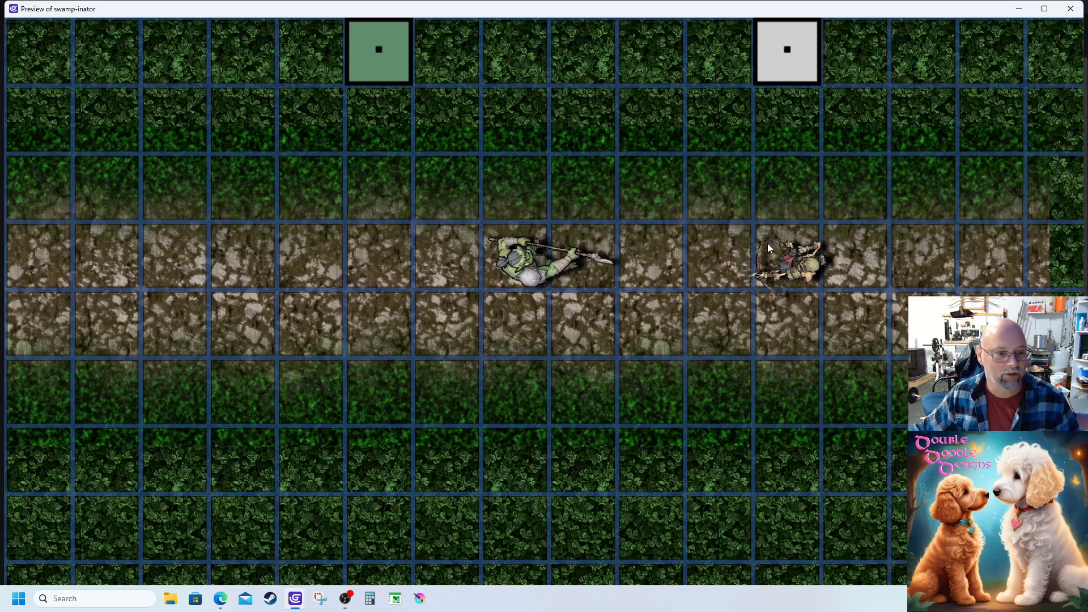
{"action": "left_click_drag", "start_coordinate": [795, 264], "coordinate": [673, 269]}
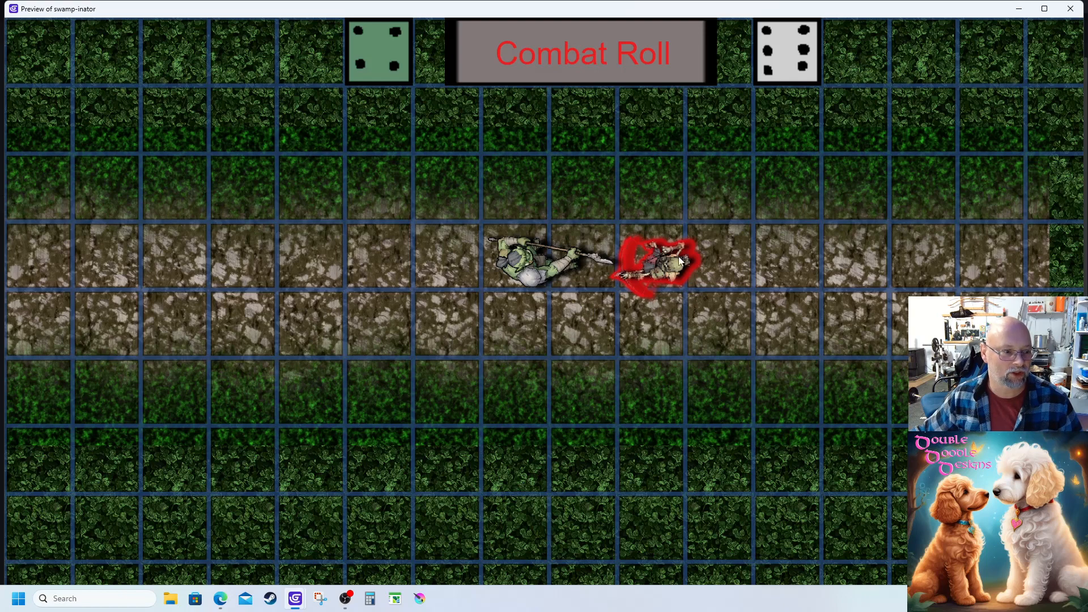
{"action": "left_click_drag", "start_coordinate": [635, 263], "coordinate": [705, 251]}
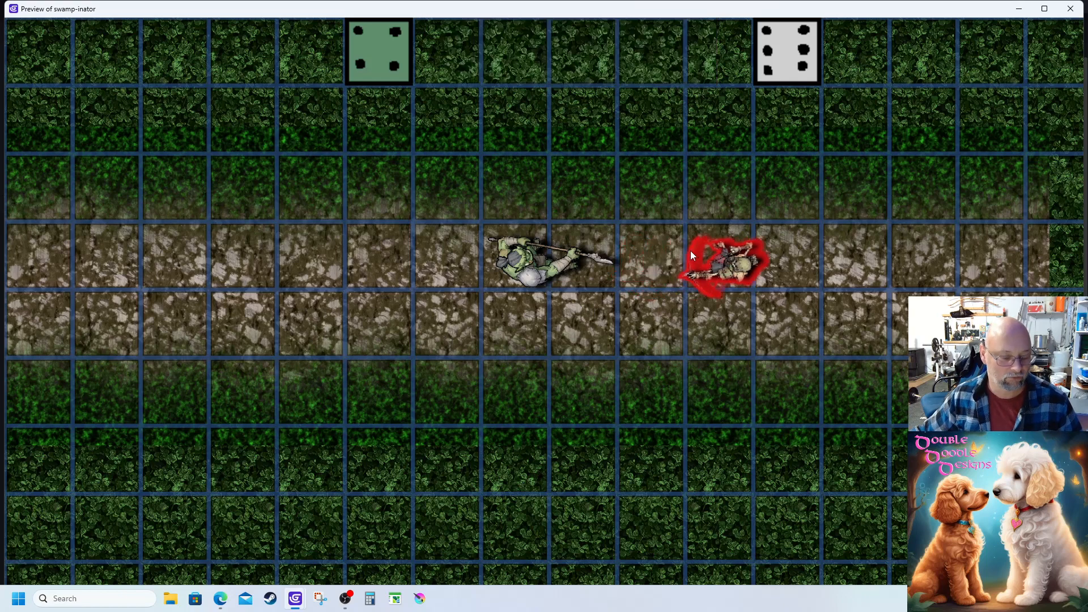
{"action": "key", "text": "alt+F4"}
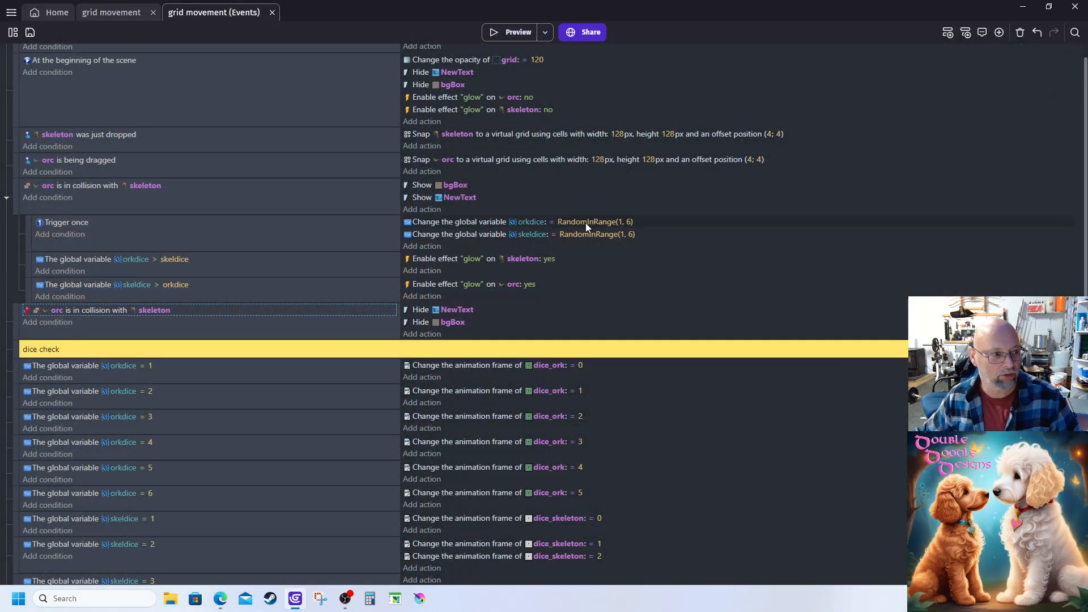
Run another preview and bring the orc and skeleton into repeated contact to test several combat rolls.
{"action": "left_click", "coordinate": [518, 32]}
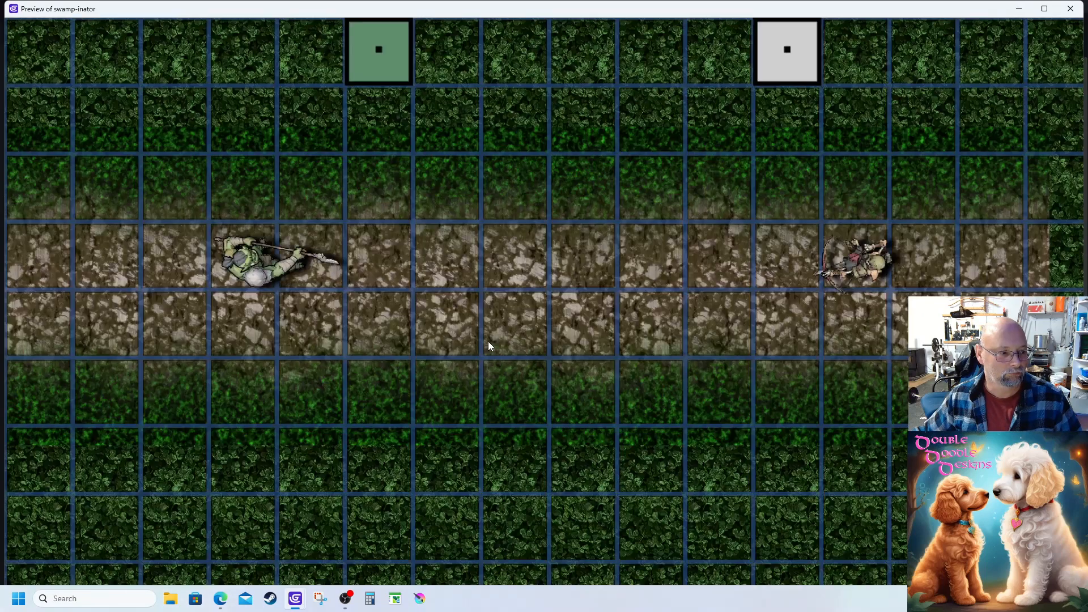
{"action": "left_click_drag", "start_coordinate": [285, 264], "coordinate": [549, 271]}
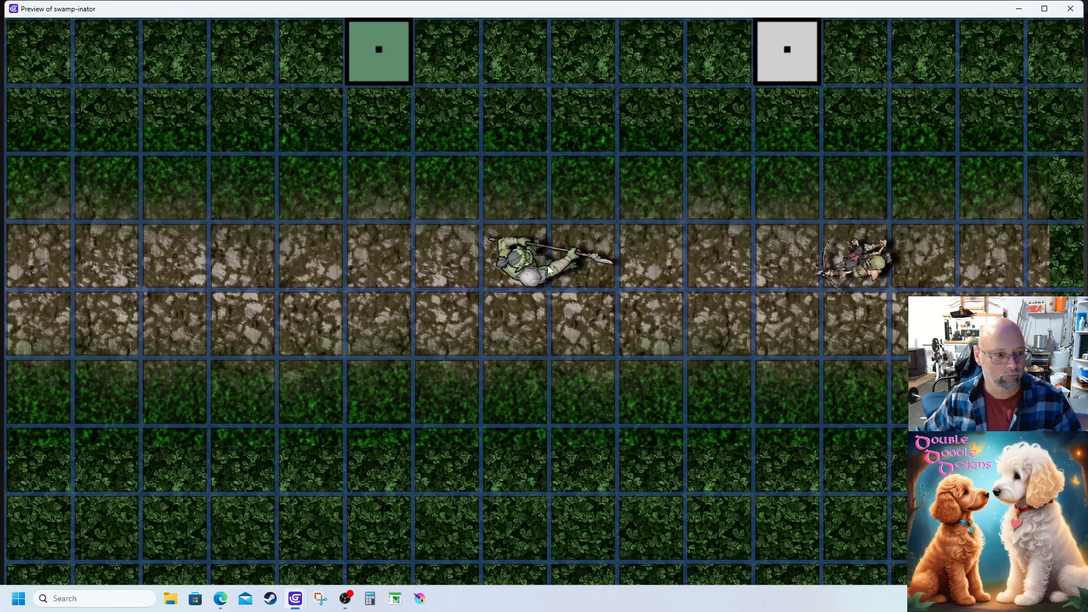
{"action": "left_click_drag", "start_coordinate": [810, 277], "coordinate": [654, 277]}
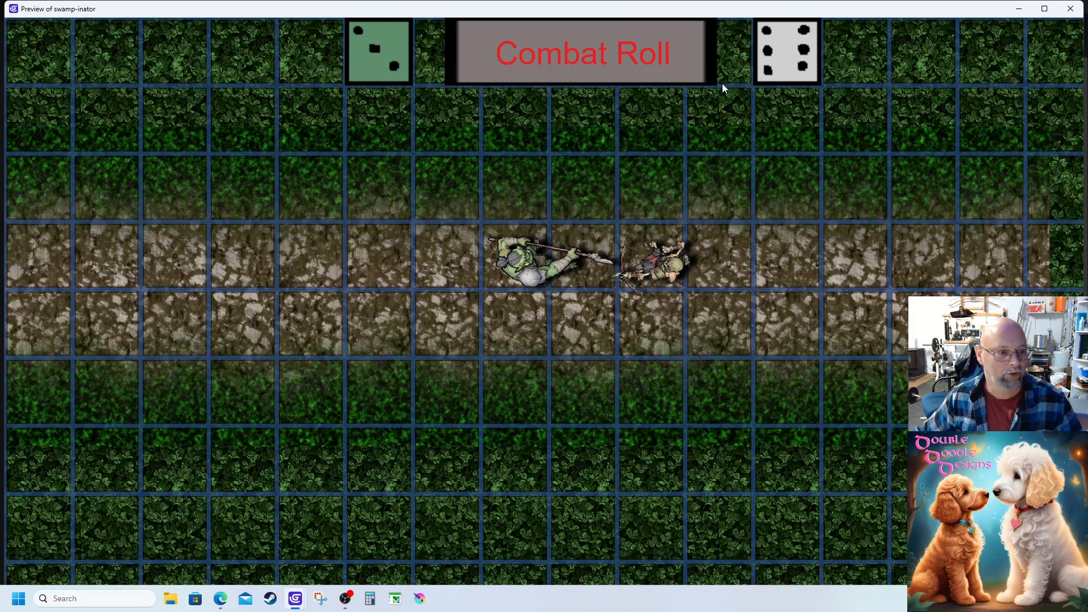
{"action": "left_click_drag", "start_coordinate": [642, 280], "coordinate": [599, 266]}
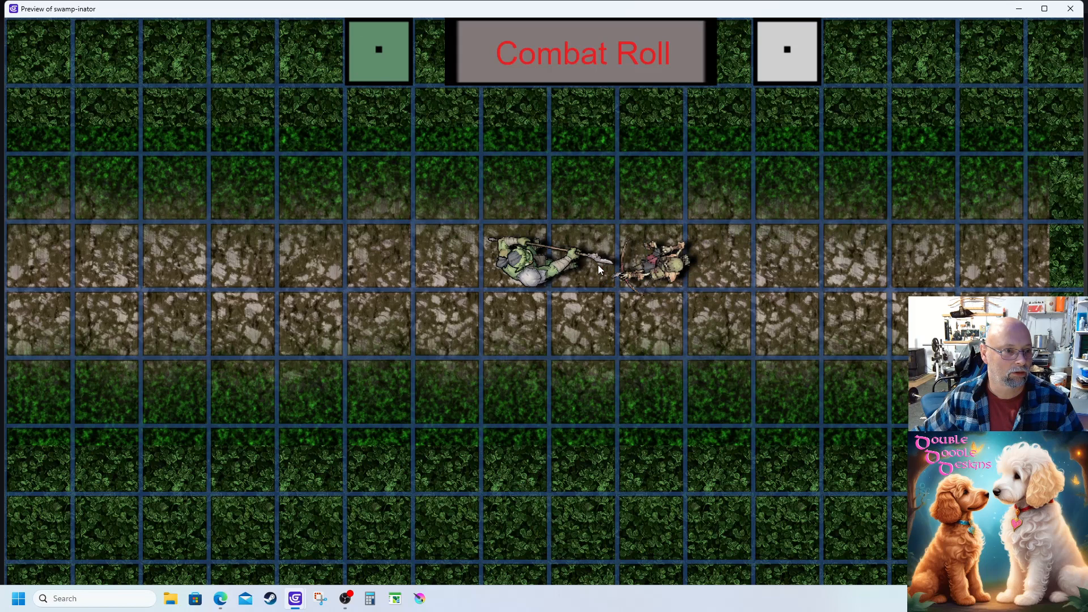
{"action": "left_click_drag", "start_coordinate": [531, 278], "coordinate": [581, 269]}
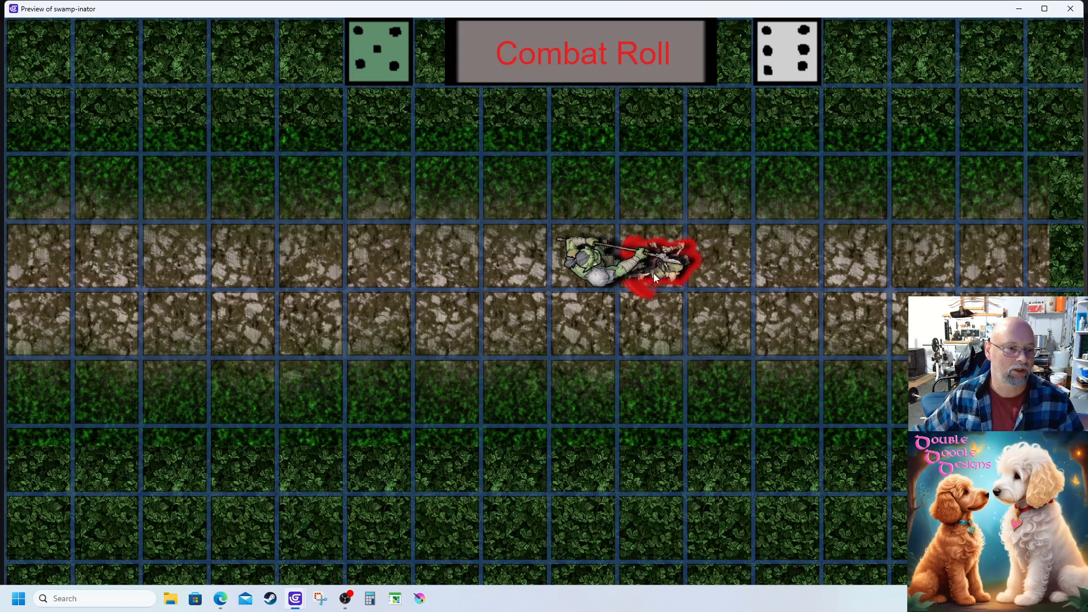
{"action": "left_click_drag", "start_coordinate": [655, 274], "coordinate": [563, 259]}
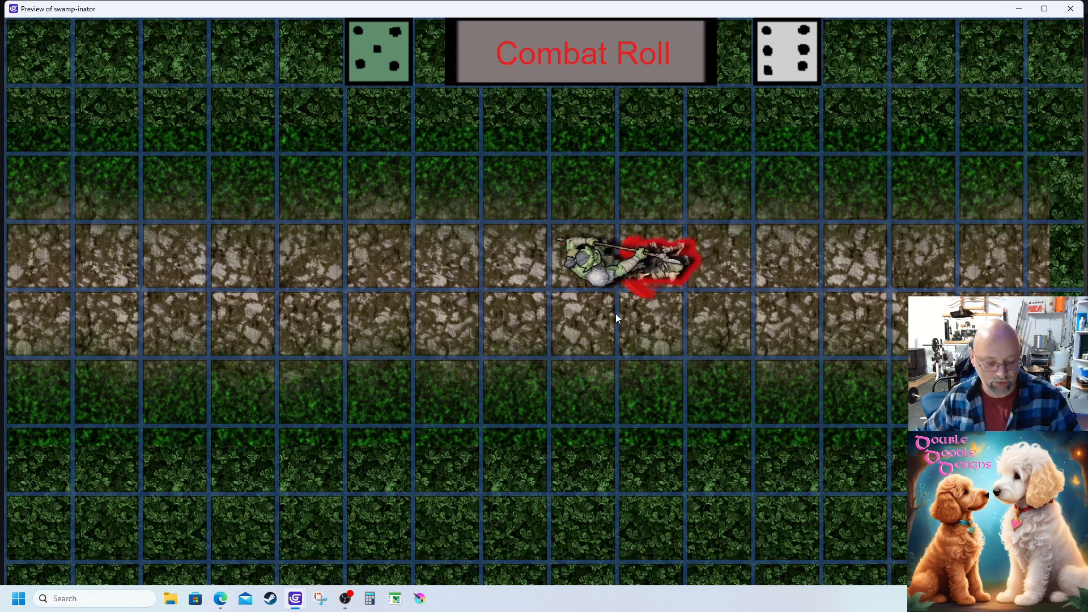
{"action": "key", "text": "alt+F4"}
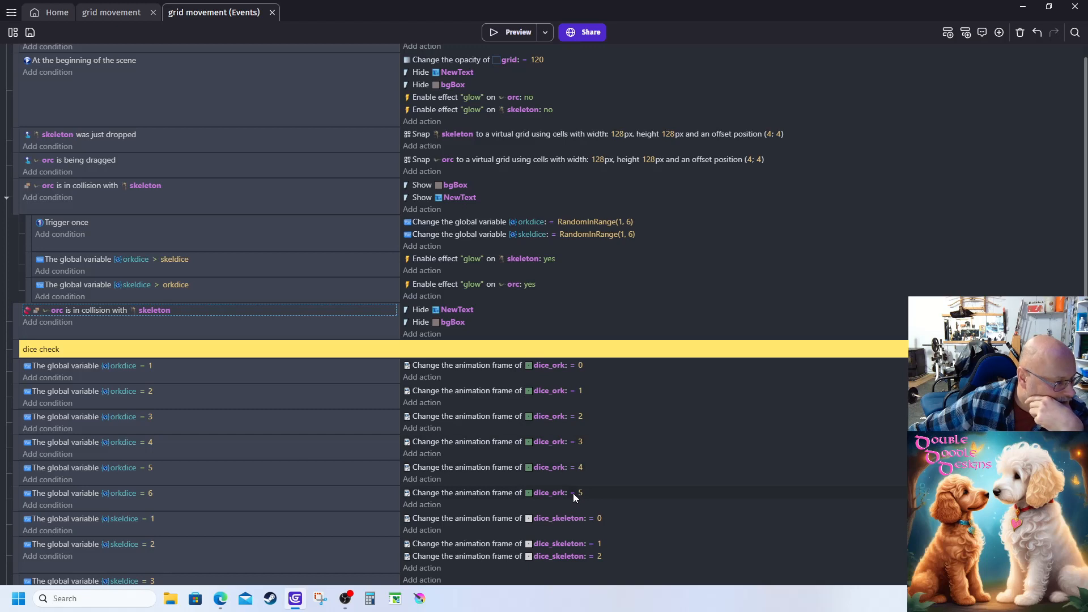
Review the dice check events, and preview one more orc and skeleton collision to compare the dice with the glow effect.
{"action": "scroll", "coordinate": [479, 477], "scroll_direction": "down", "scroll_amount": 2}
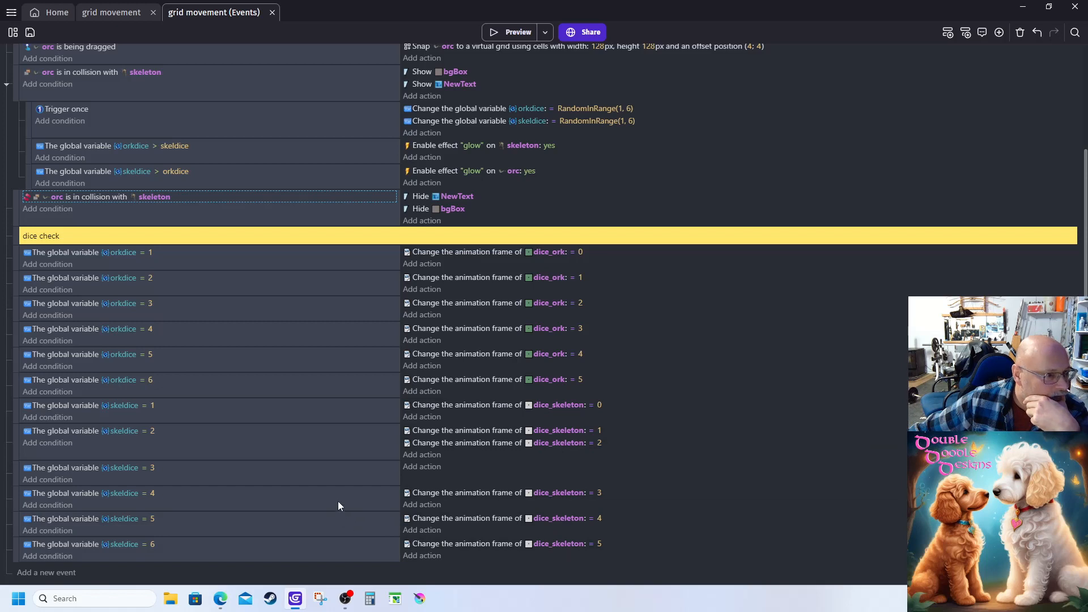
{"action": "scroll", "coordinate": [339, 501], "scroll_direction": "up", "scroll_amount": 2}
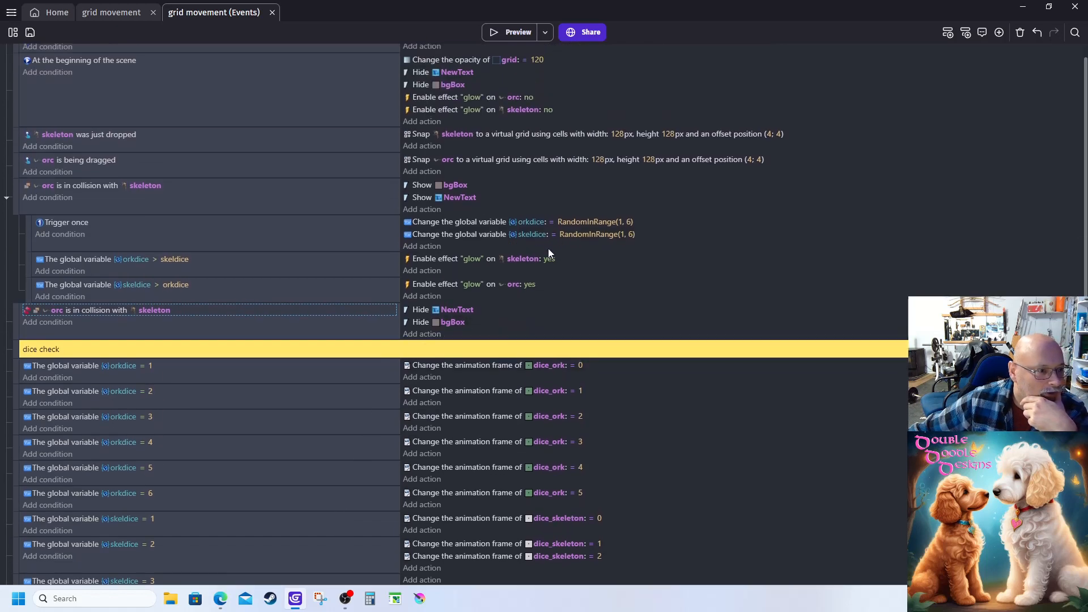
{"action": "scroll", "coordinate": [553, 300], "scroll_direction": "up", "scroll_amount": 1}
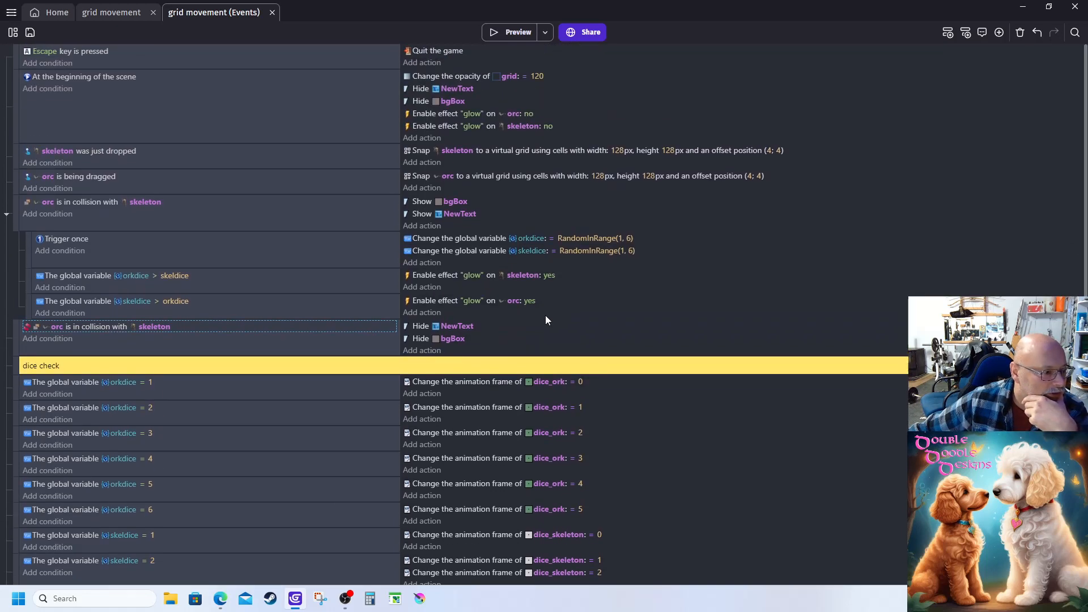
{"action": "left_click", "coordinate": [493, 36]}
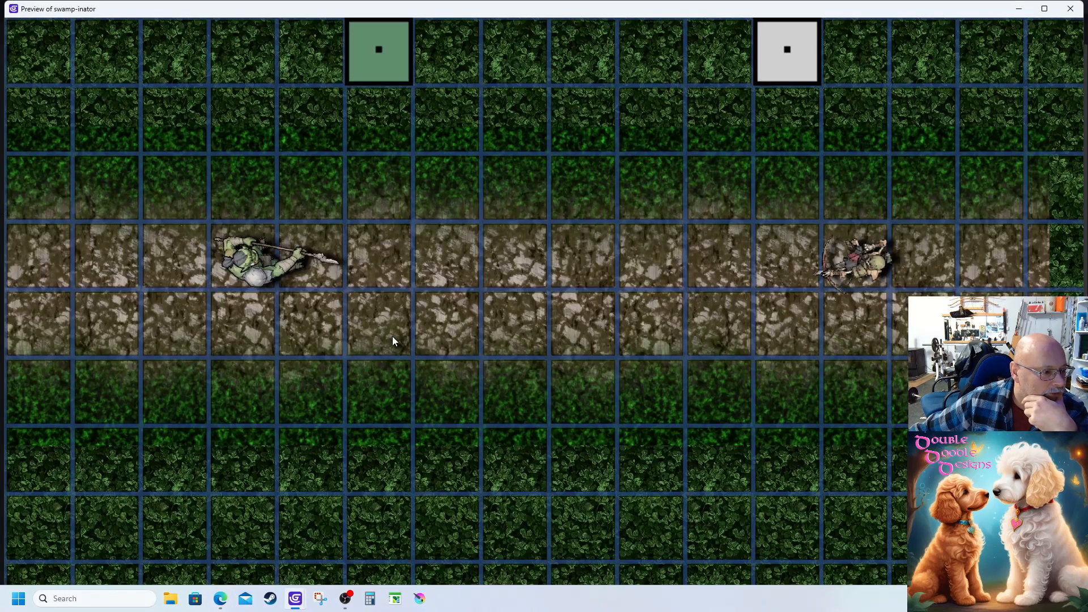
{"action": "left_click_drag", "start_coordinate": [260, 261], "coordinate": [472, 263]}
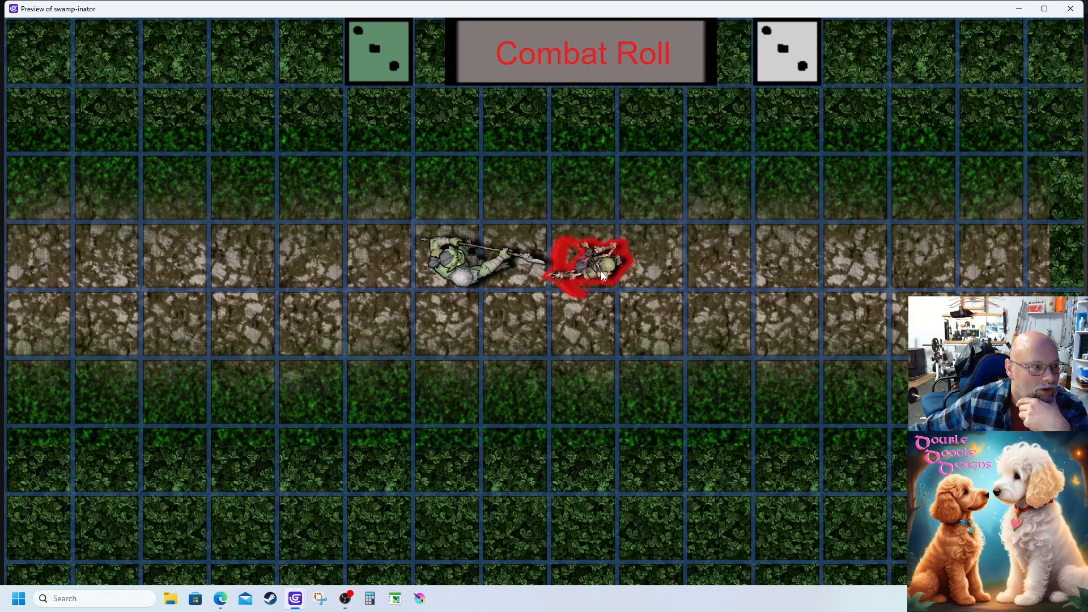
{"action": "left_click", "coordinate": [606, 76]}
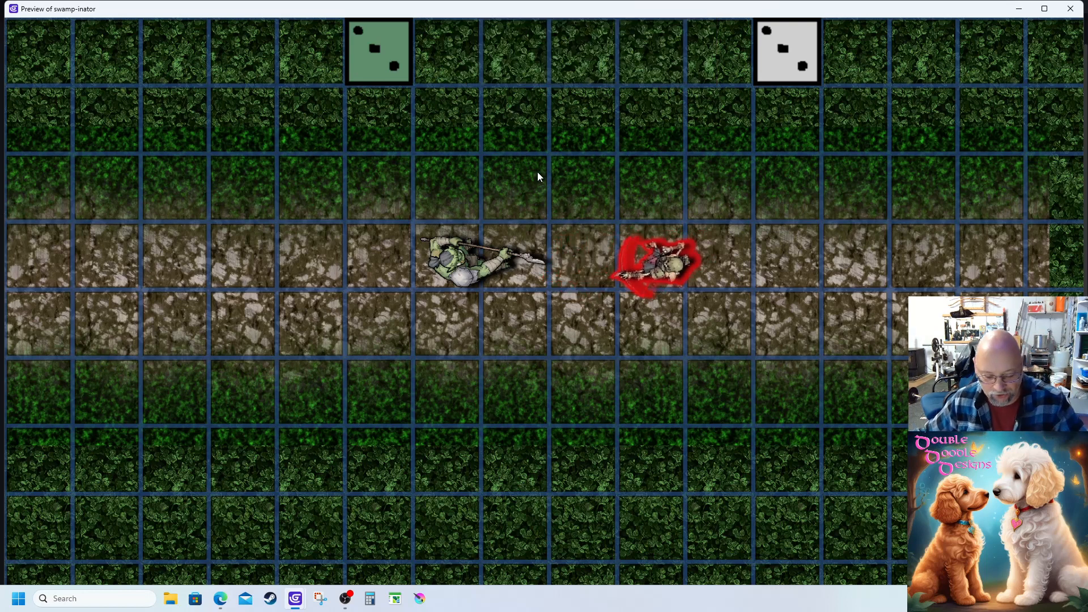
{"action": "key", "text": "Escape"}
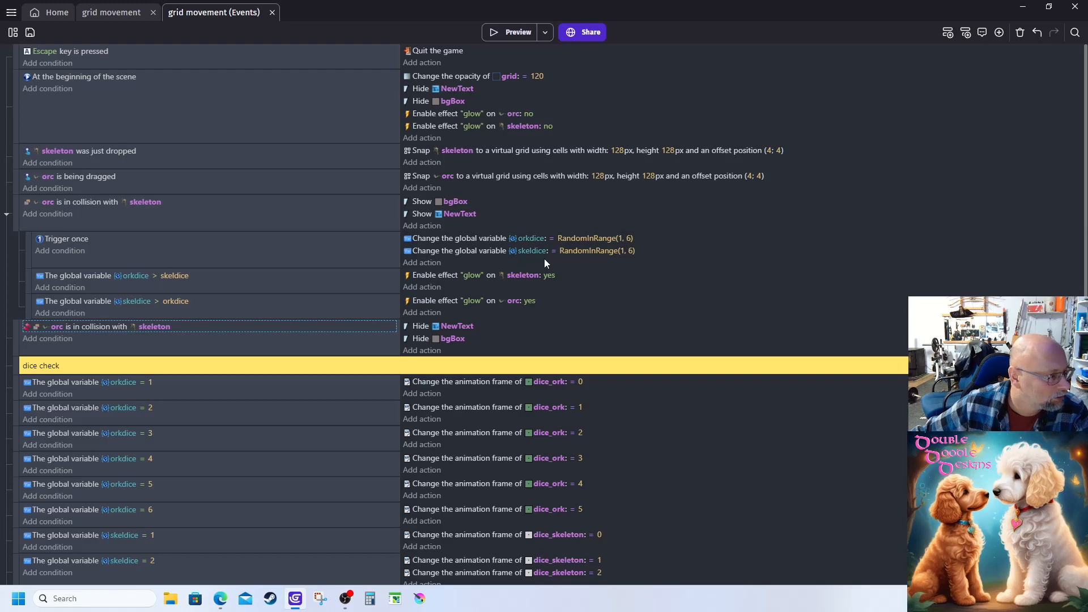
Inspect the skeleton object's animation in the grid movement scene and close it without applying changes.
{"action": "left_click", "coordinate": [112, 12]}
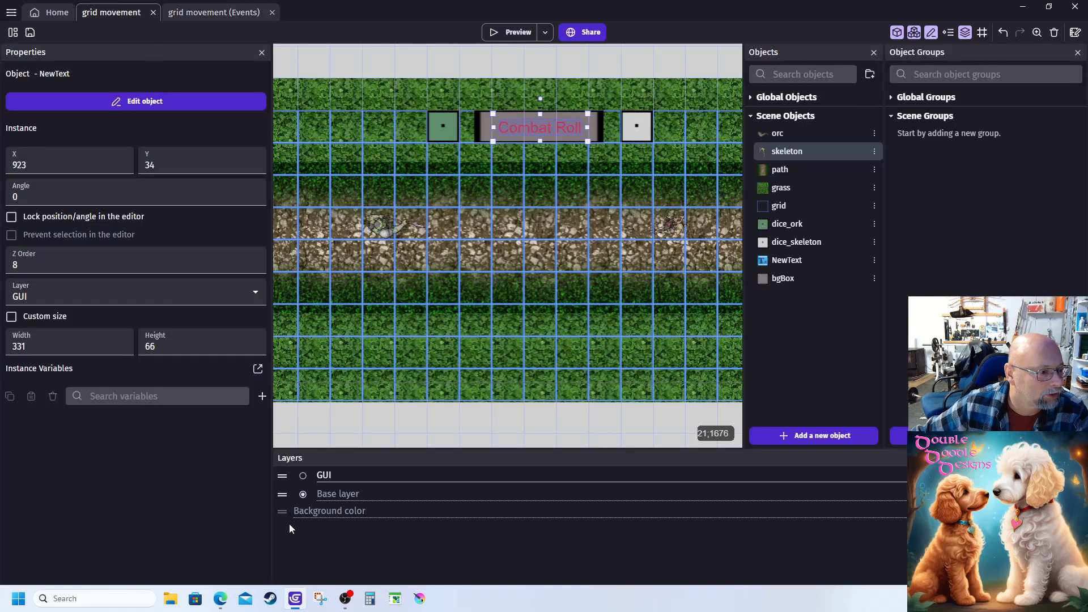
{"action": "double_click", "coordinate": [766, 151]}
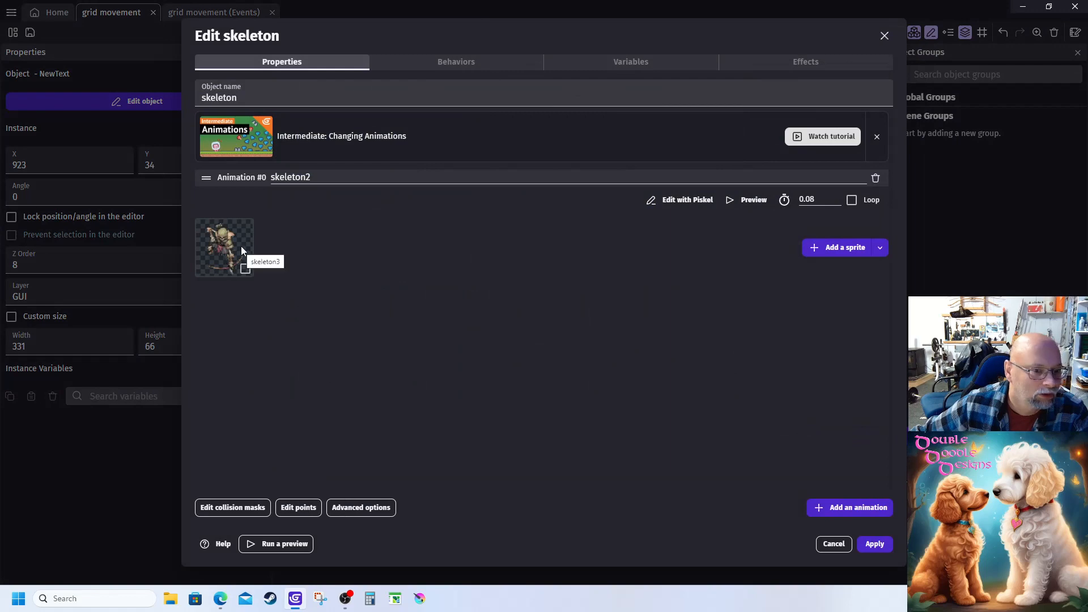
{"action": "left_click", "coordinate": [833, 544]}
Inspect the dice_ork object's orkdice animation frames, including in the Piskel editor, and cancel without changes.
{"action": "double_click", "coordinate": [770, 223]}
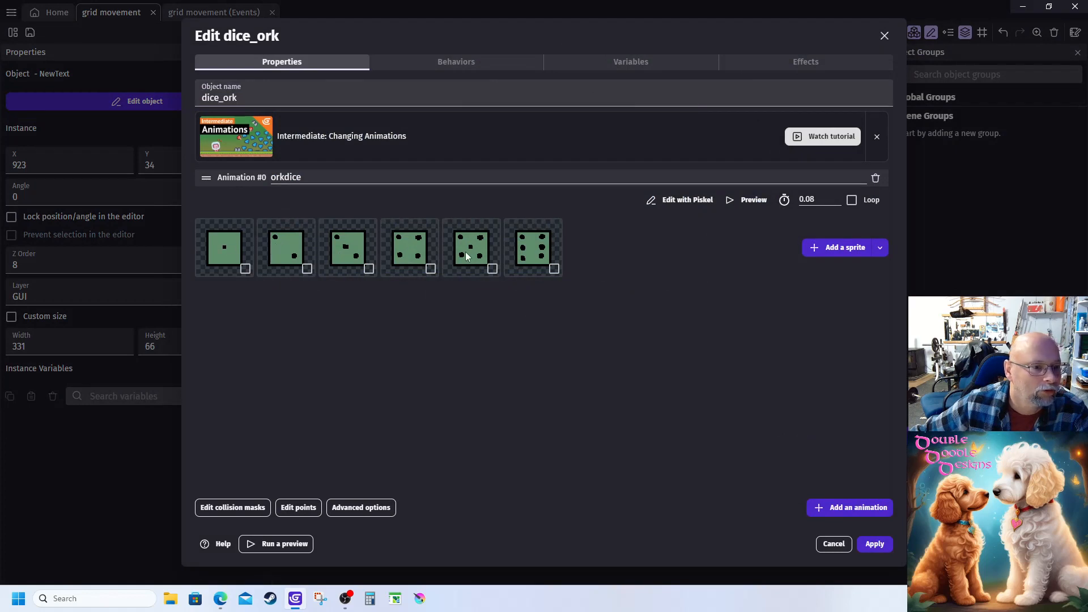
{"action": "left_click", "coordinate": [673, 199]}
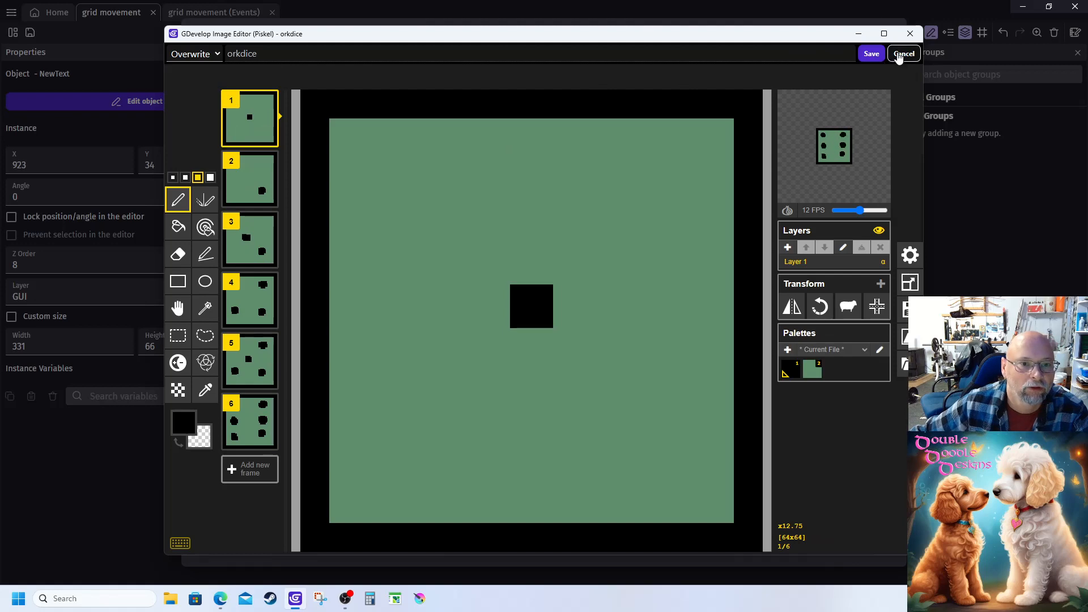
{"action": "left_click", "coordinate": [901, 59]}
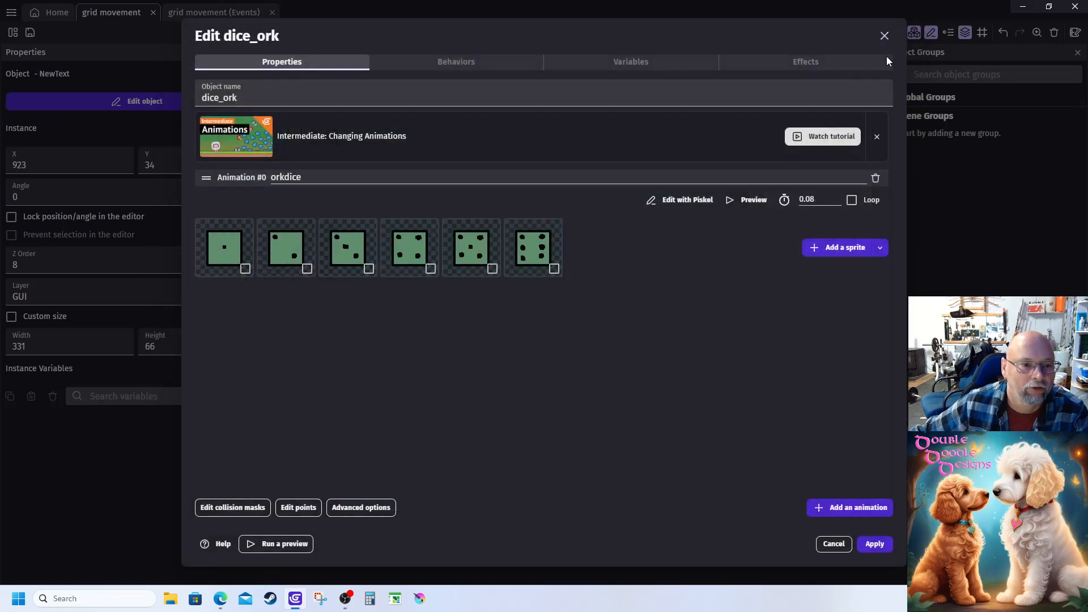
{"action": "right_click", "coordinate": [221, 250]}
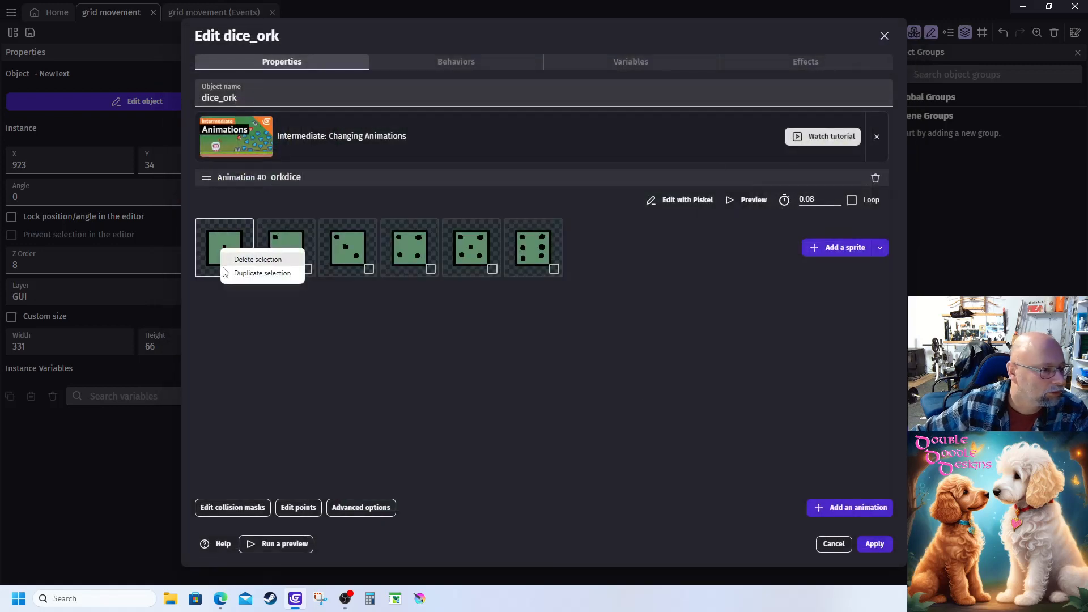
{"action": "left_click", "coordinate": [287, 359]}
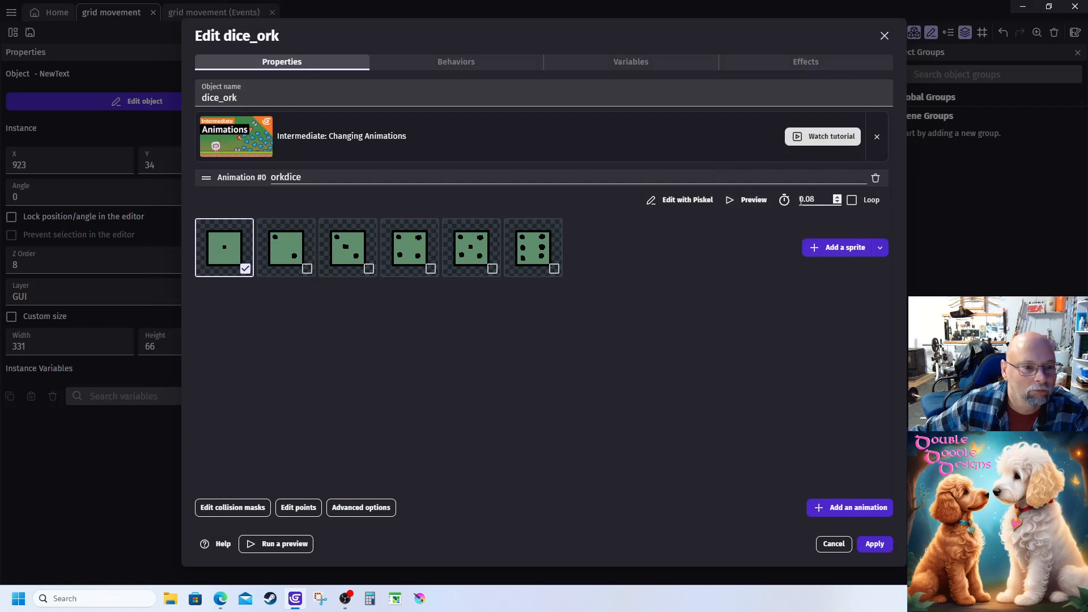
{"action": "left_click", "coordinate": [841, 547]}
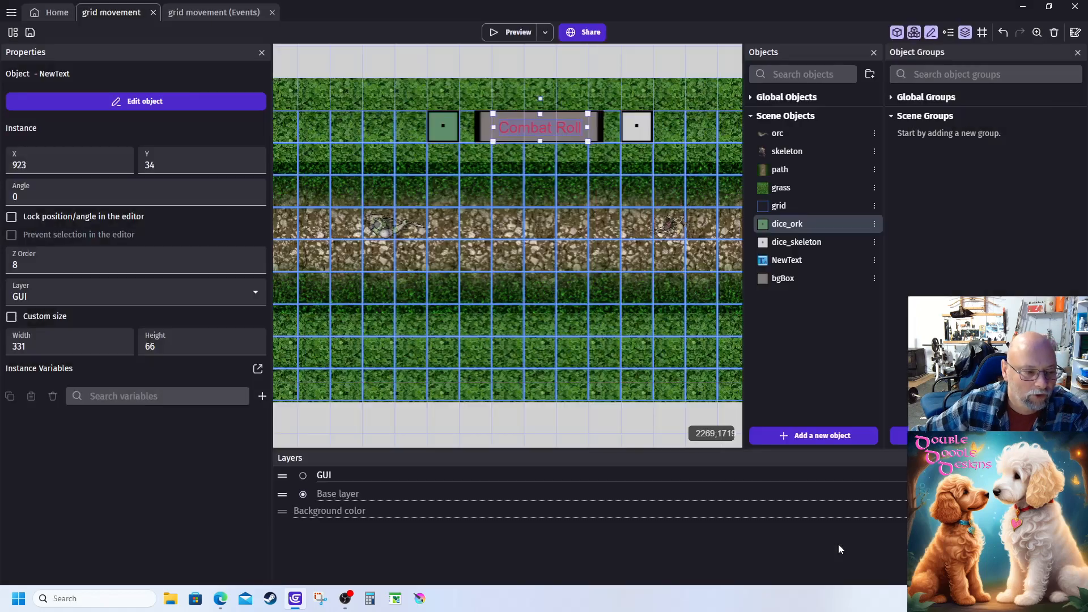
In the scene's events, set the dice_ork animation frame to 1 for the orkdice = 1 condition.
{"action": "left_click", "coordinate": [238, 13]}
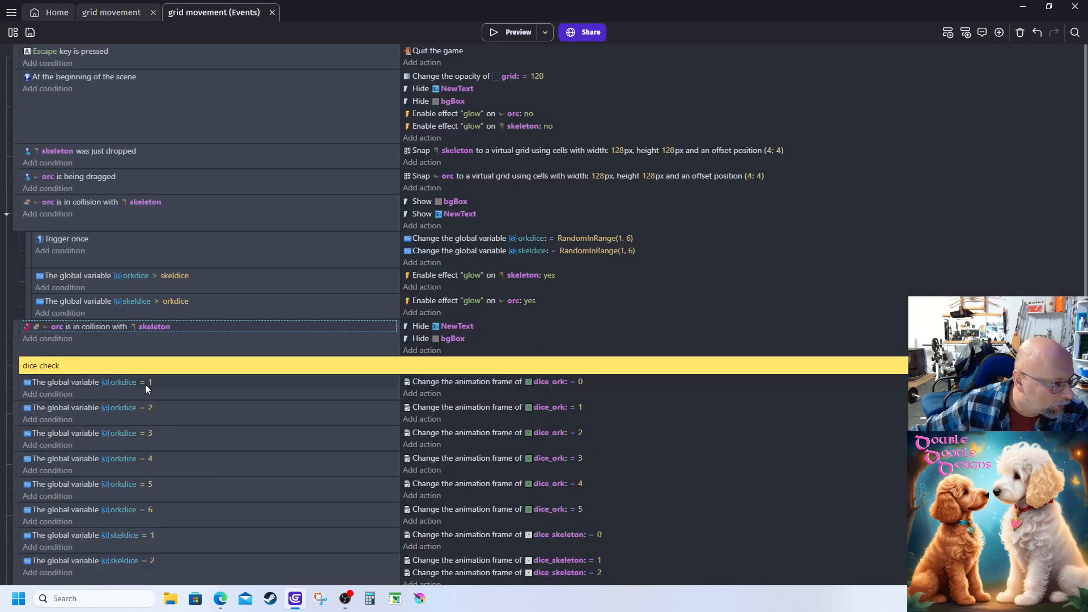
{"action": "left_click", "coordinate": [581, 382]}
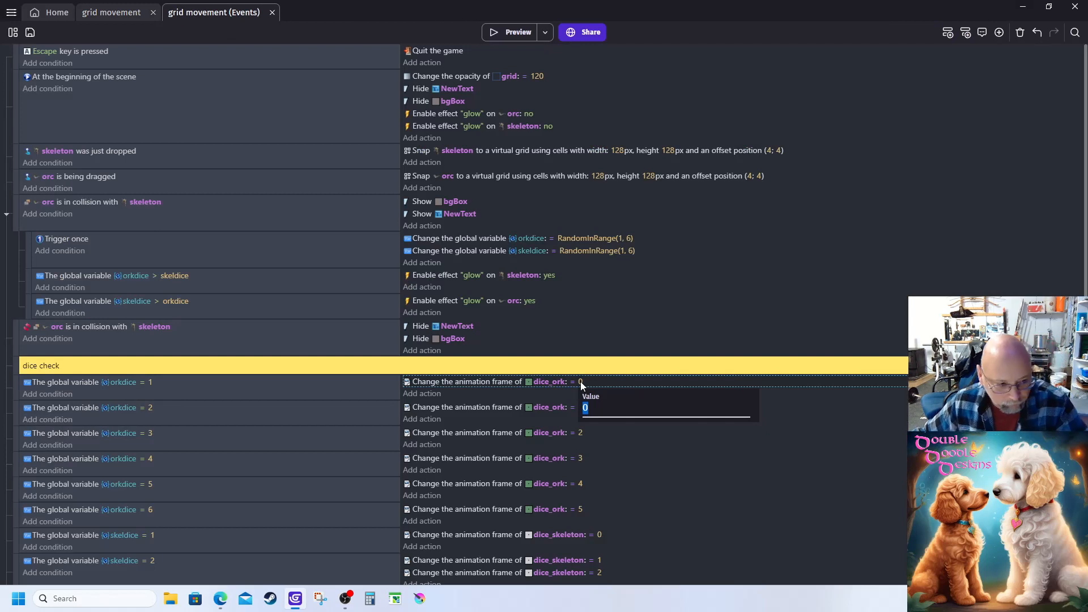
{"action": "type", "text": "1"}
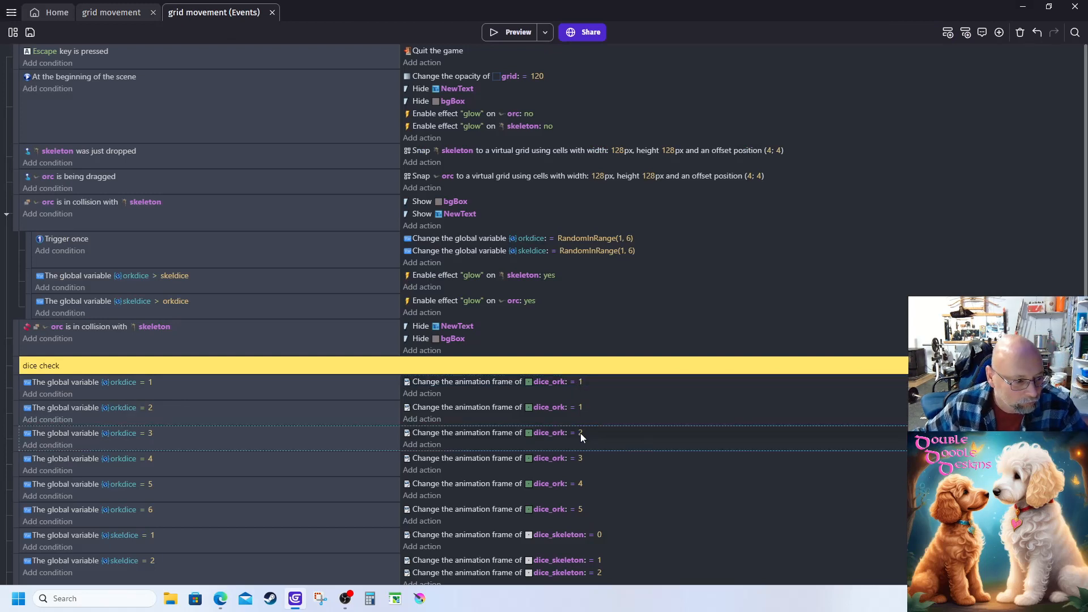
Set the dice_ork animation frame to 3 for the orkdice = 3 condition.
{"action": "left_click", "coordinate": [580, 433]}
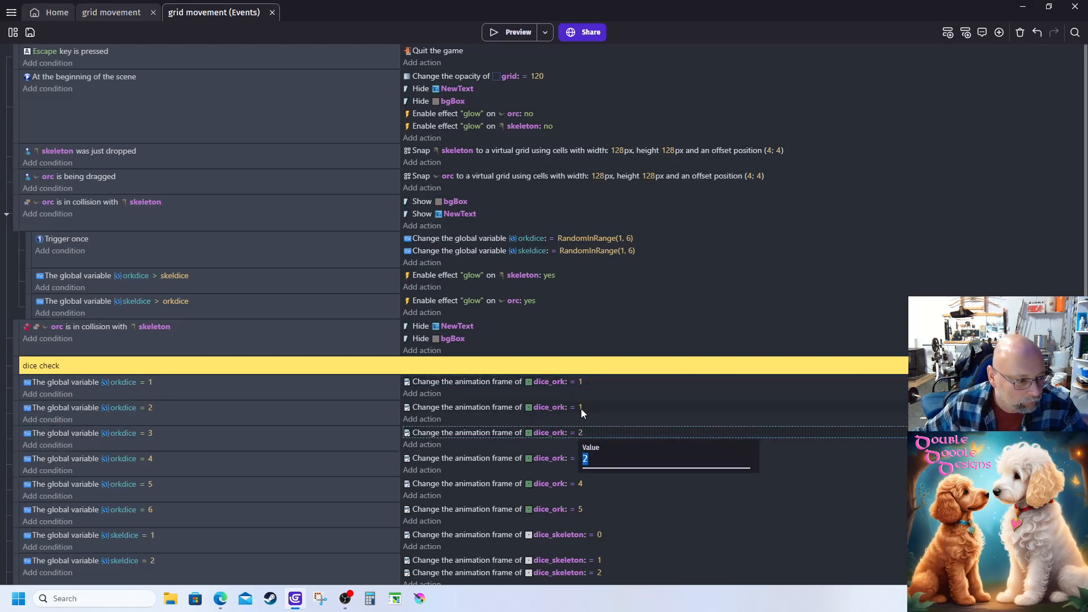
{"action": "left_click", "coordinate": [581, 409]}
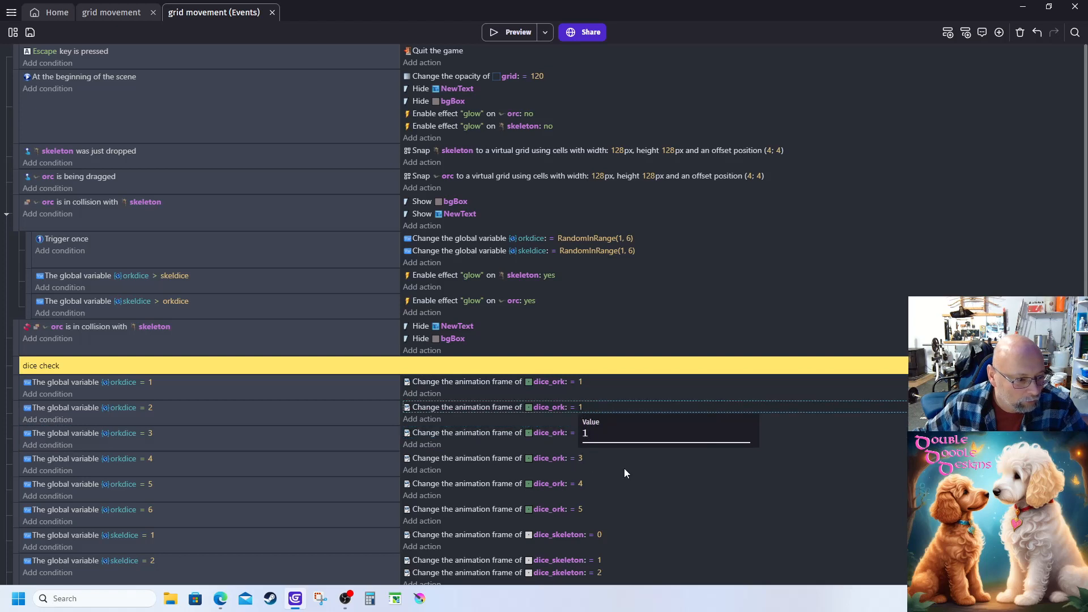
{"action": "left_click", "coordinate": [624, 468]}
{"action": "left_click", "coordinate": [580, 433]}
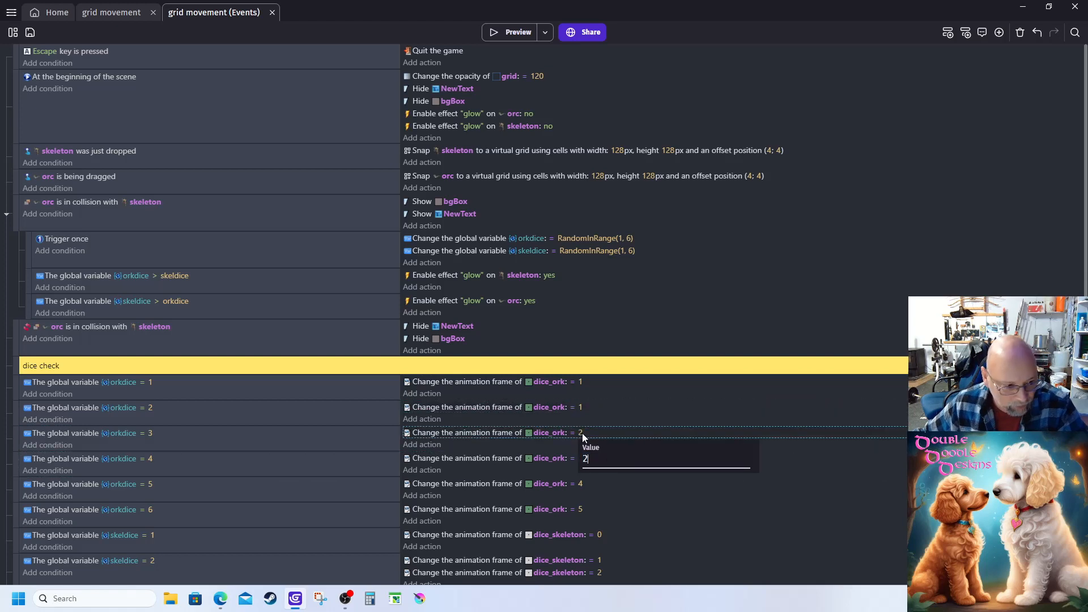
{"action": "key", "text": "BackSpace"}
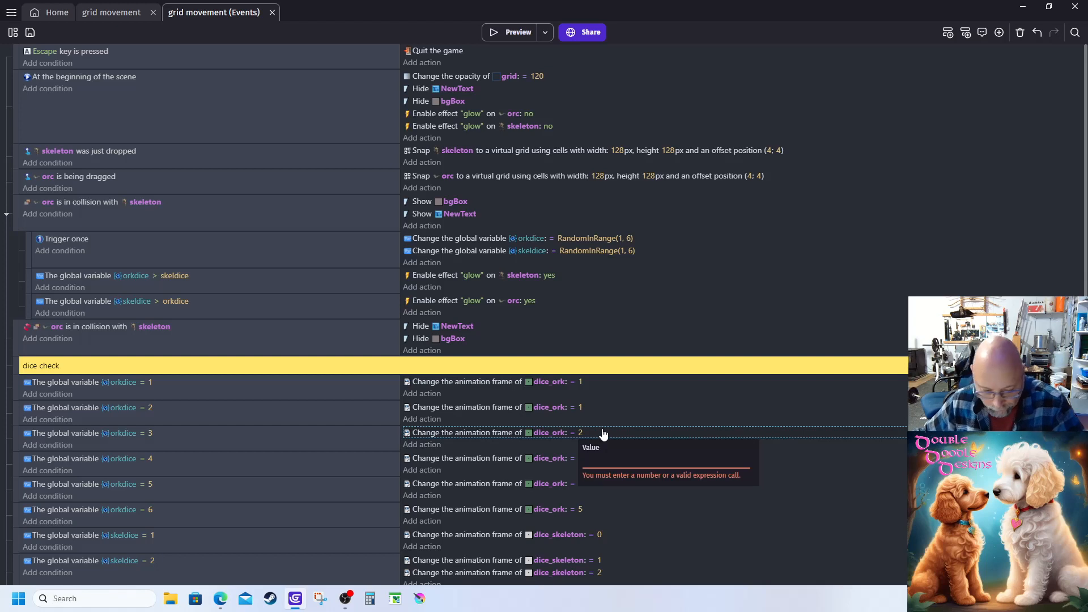
{"action": "type", "text": "3"}
{"action": "left_click", "coordinate": [756, 509]}
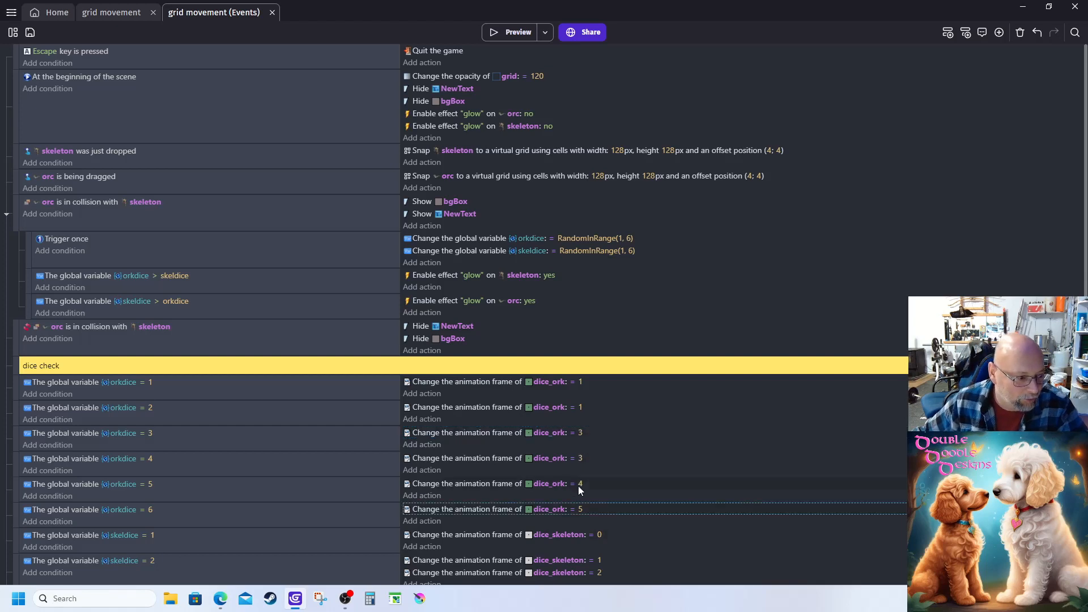
Set the dice_ork animation frame to 5 for the orkdice = 5 condition and to 6 for orkdice = 6.
{"action": "left_click", "coordinate": [581, 458]}
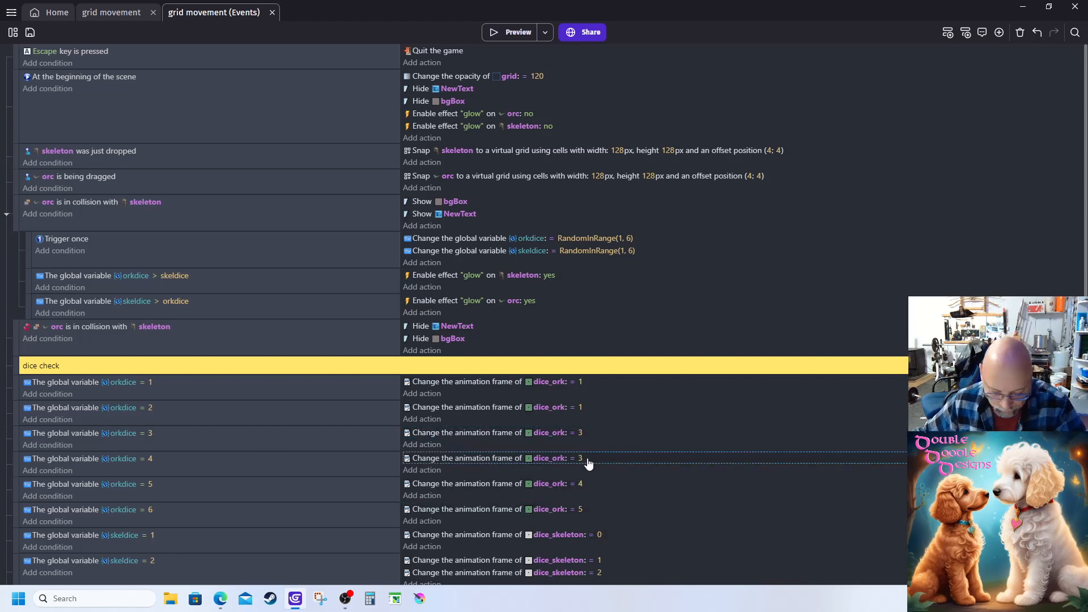
{"action": "left_click", "coordinate": [649, 497]}
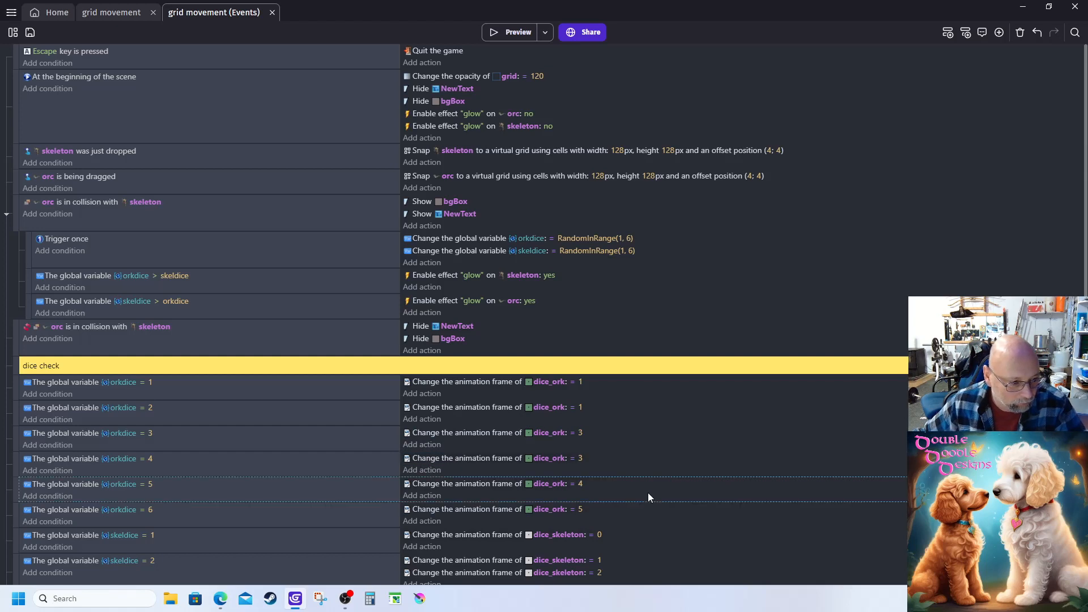
{"action": "left_click", "coordinate": [581, 482]}
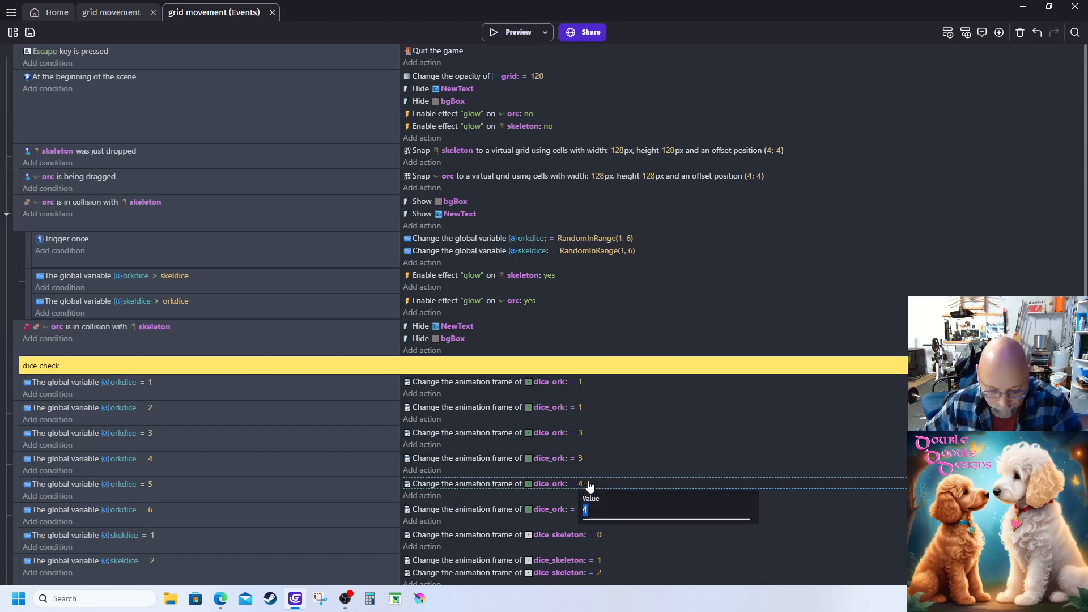
{"action": "type", "text": "5"}
{"action": "left_click", "coordinate": [639, 538]}
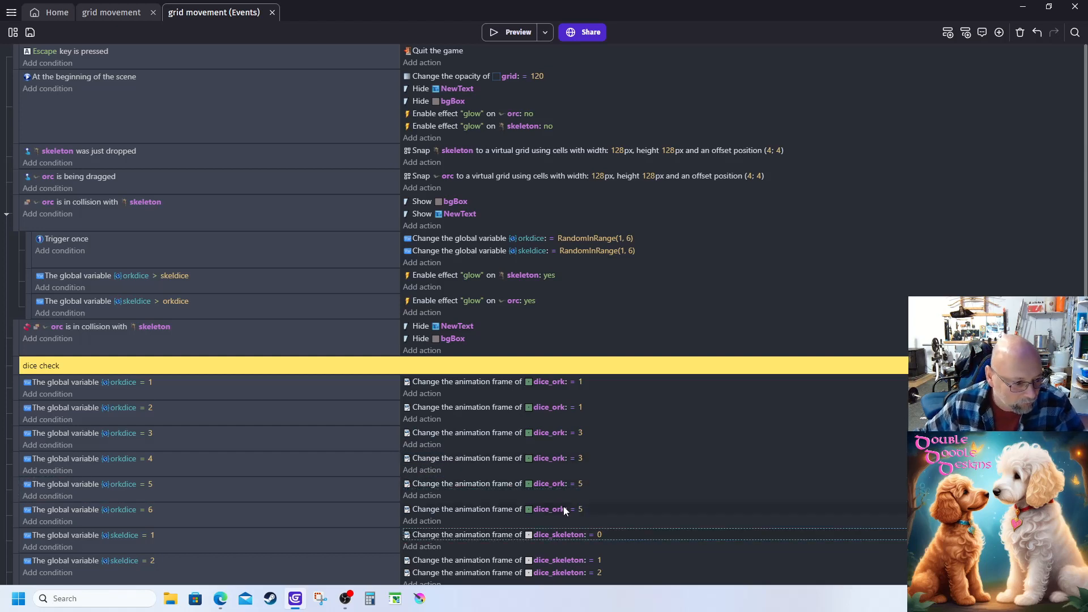
{"action": "left_click", "coordinate": [581, 509]}
{"action": "type", "text": "6"}
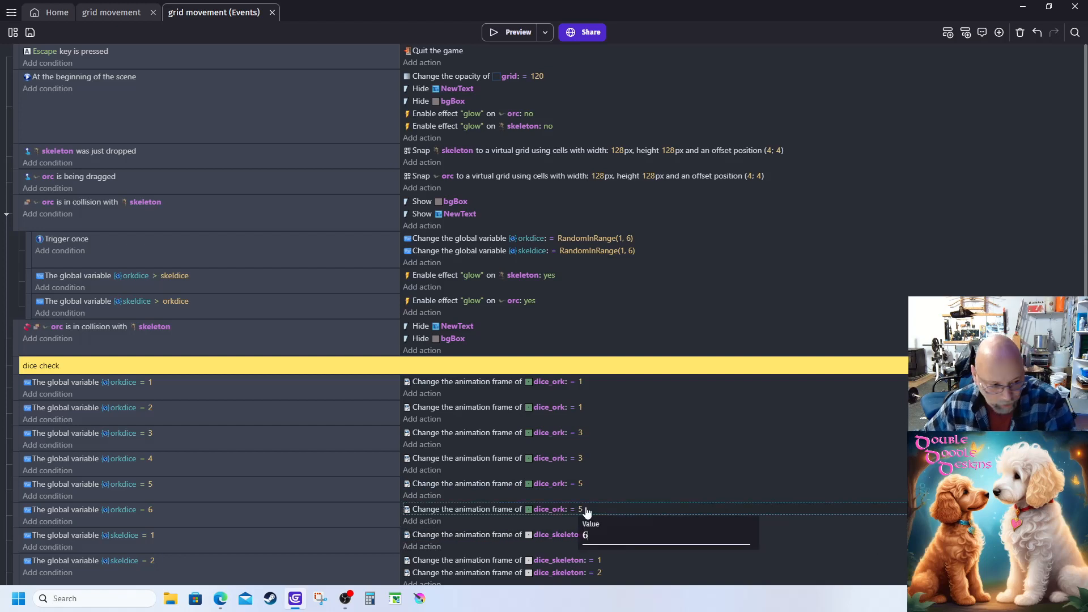
{"action": "left_click", "coordinate": [762, 560]}
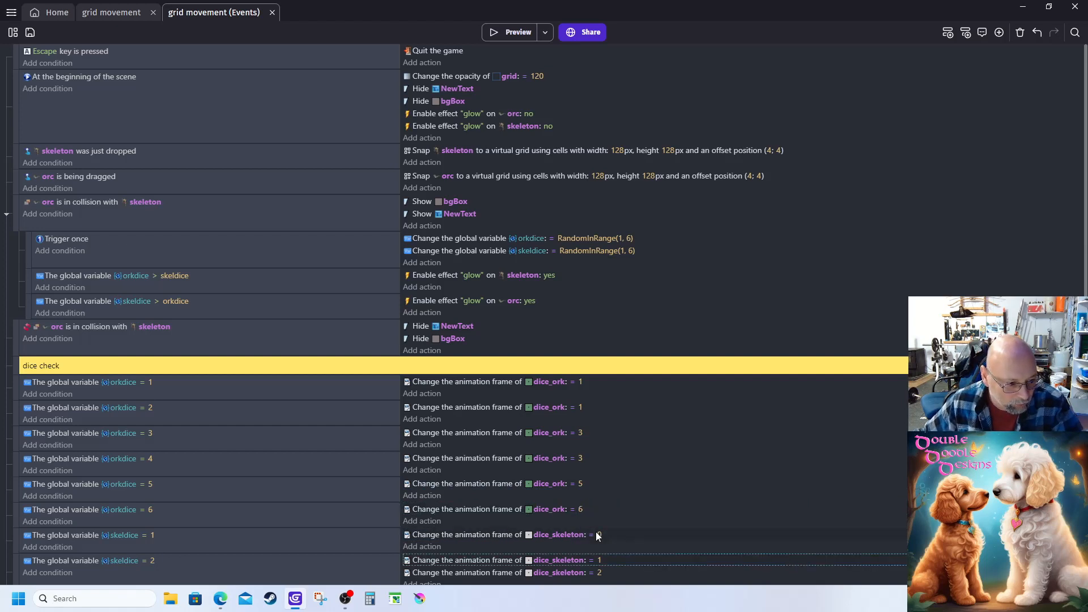
Set the dice_skeleton animation frame to 1 for the skeldice = 1 condition.
{"action": "left_click", "coordinate": [604, 539]}
{"action": "left_click", "coordinate": [599, 536]}
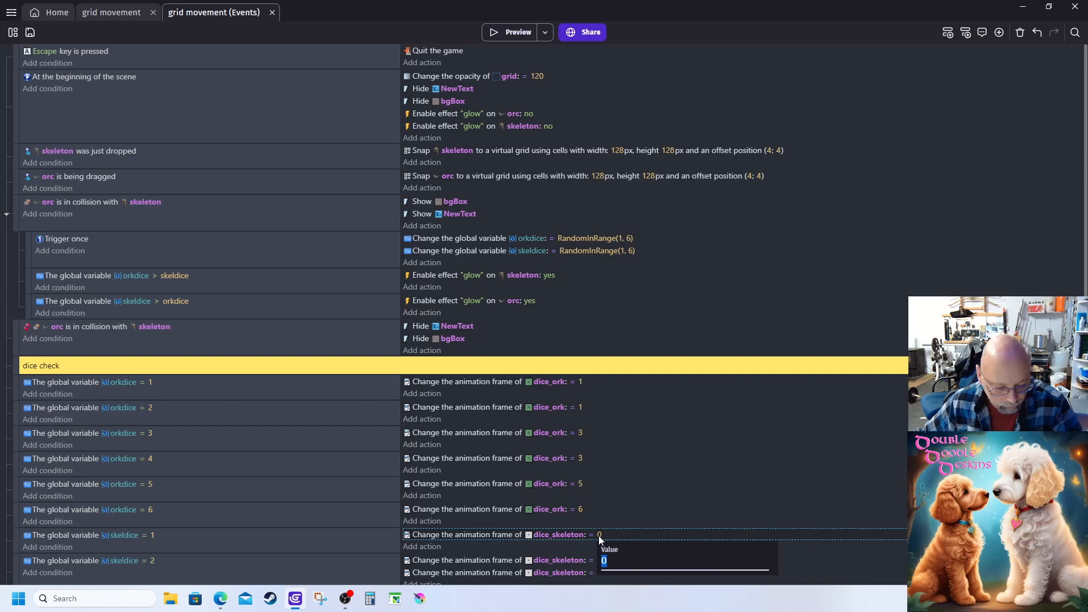
{"action": "type", "text": "1"}
{"action": "left_click", "coordinate": [839, 574]}
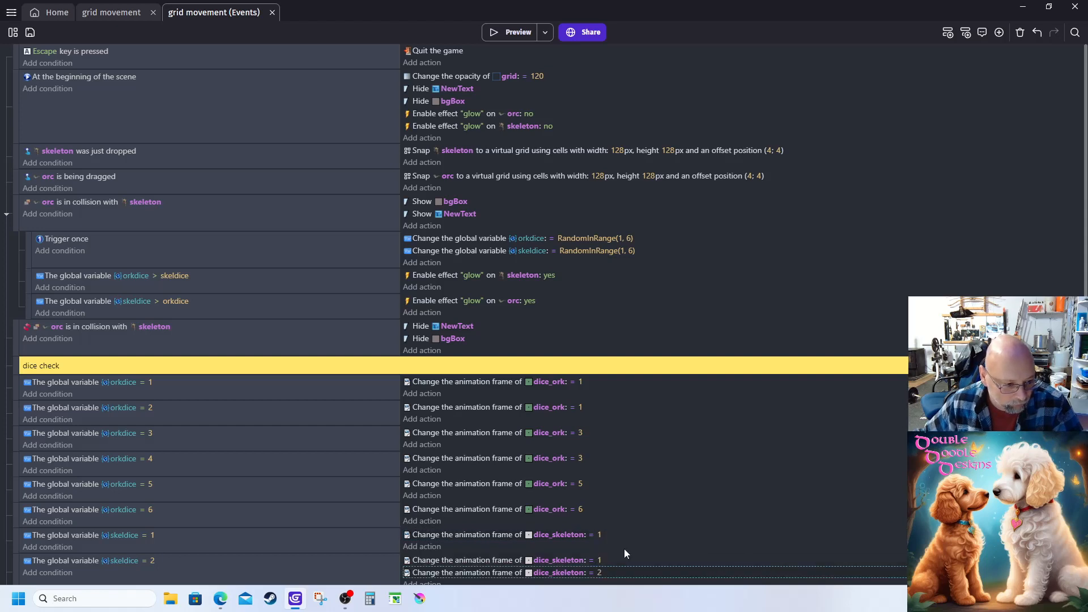
Set the two dice_skeleton animation frame actions under the skeldice = 2 condition to 2 and 3.
{"action": "left_click", "coordinate": [600, 571]}
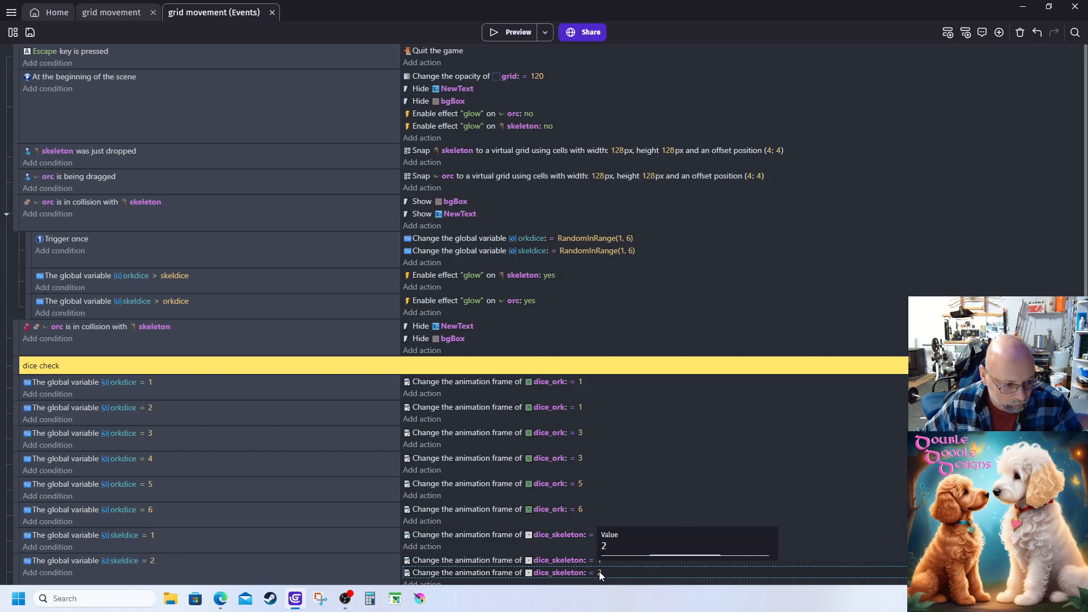
{"action": "left_click", "coordinate": [840, 540]}
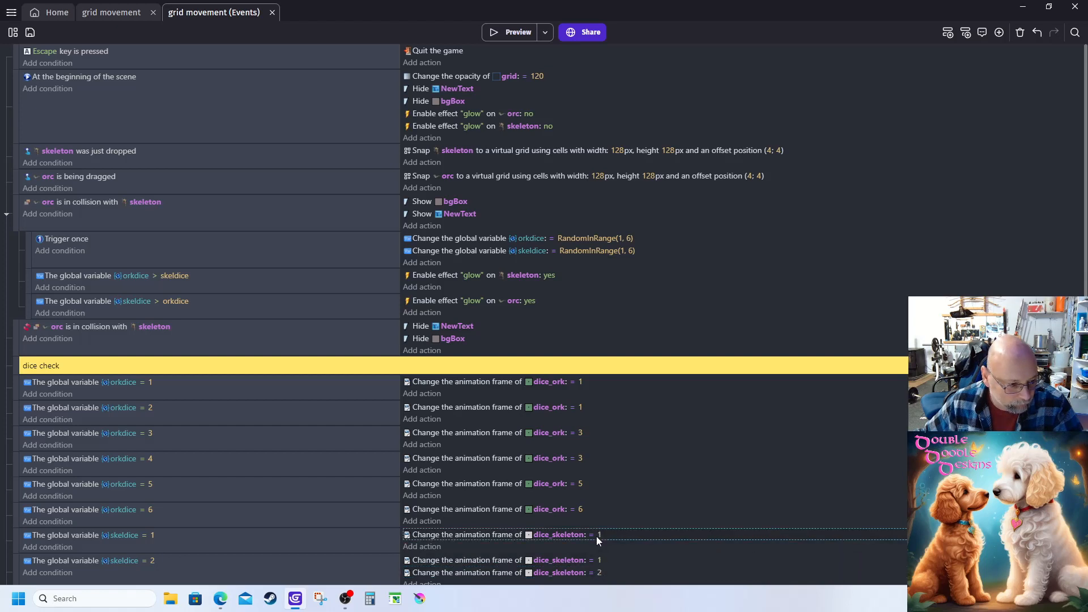
{"action": "left_click", "coordinate": [599, 560]}
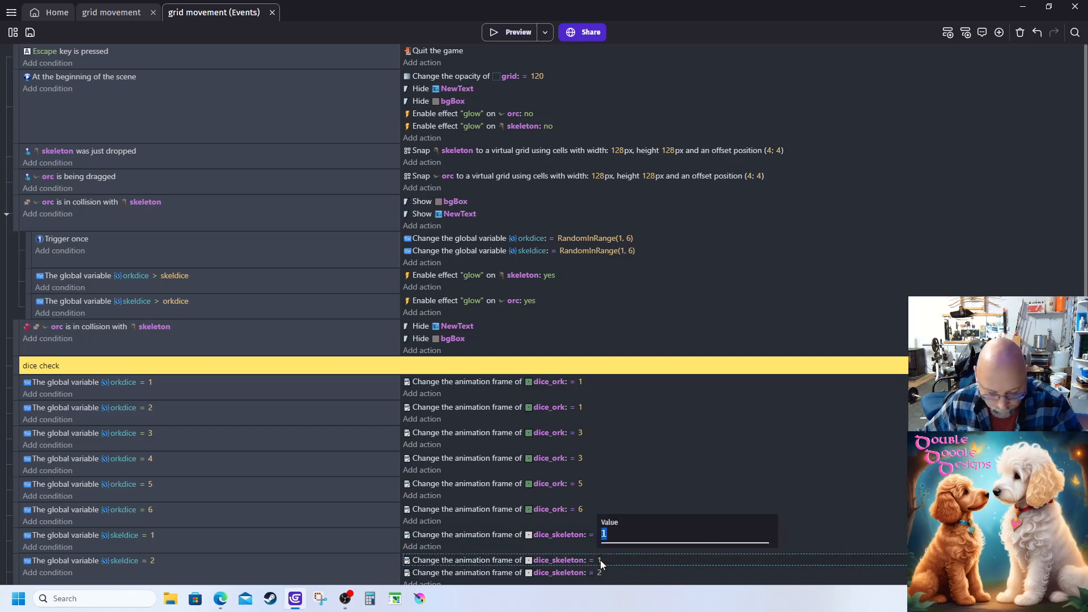
{"action": "type", "text": "2"}
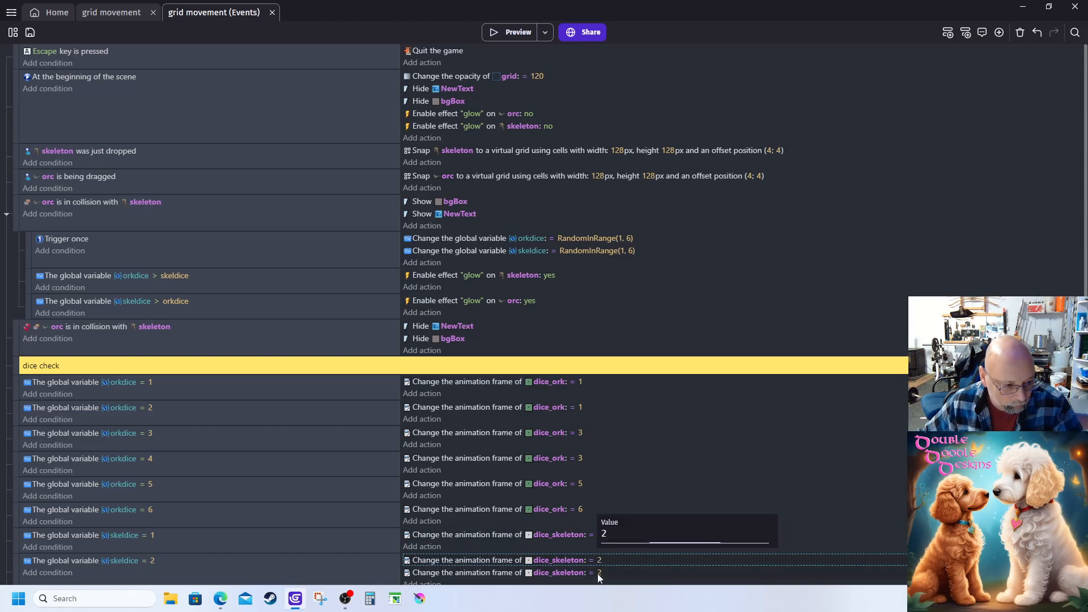
{"action": "left_click", "coordinate": [598, 574]}
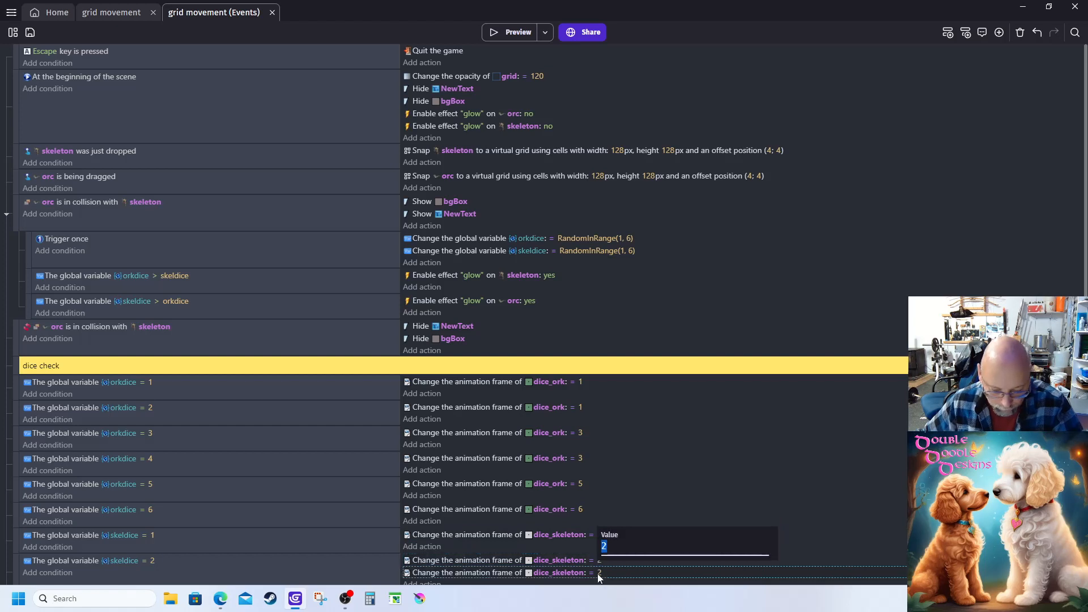
{"action": "type", "text": "3"}
{"action": "left_click", "coordinate": [826, 510]}
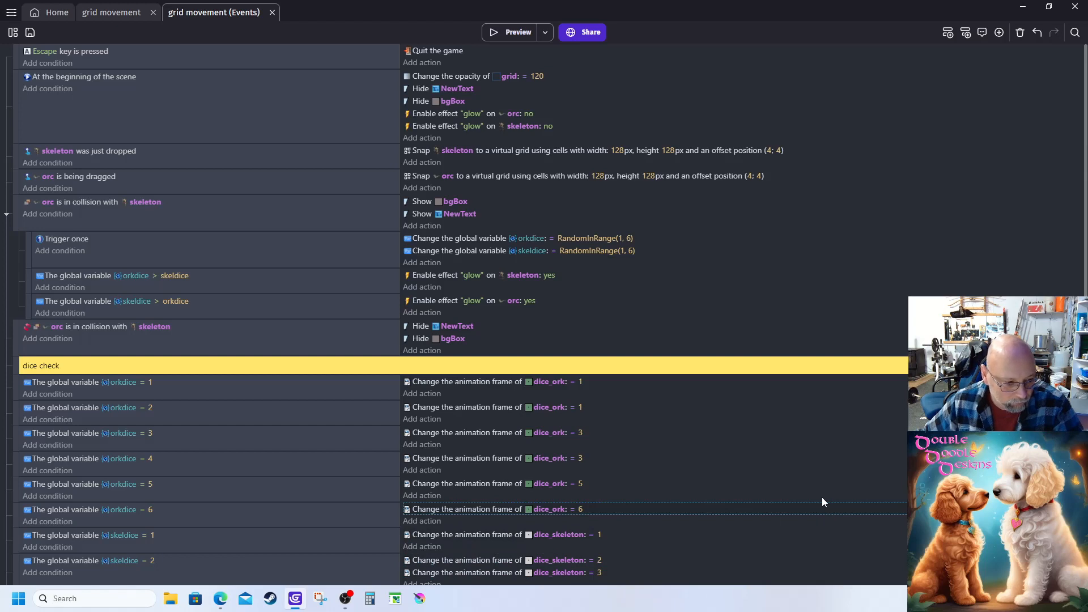
Set the dice_skeleton animation frame to 4, 5 and 6 for the skeldice = 4, 5 and 6 conditions respectively.
{"action": "scroll", "coordinate": [822, 498], "scroll_direction": "down", "scroll_amount": 2}
{"action": "left_click", "coordinate": [599, 510]}
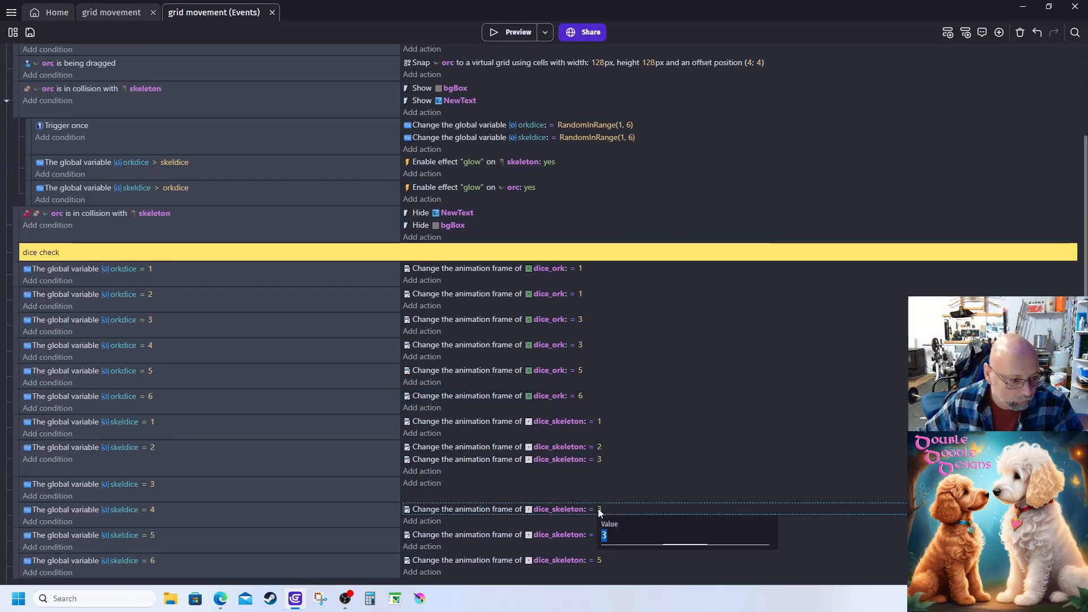
{"action": "type", "text": "4"}
{"action": "left_click", "coordinate": [737, 451]}
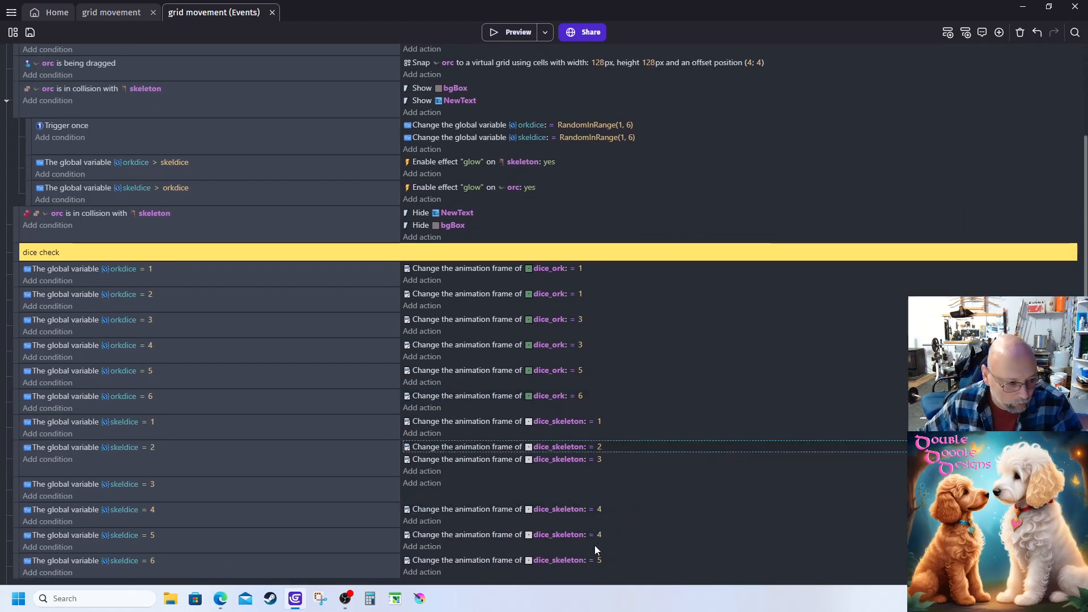
{"action": "left_click", "coordinate": [599, 536]}
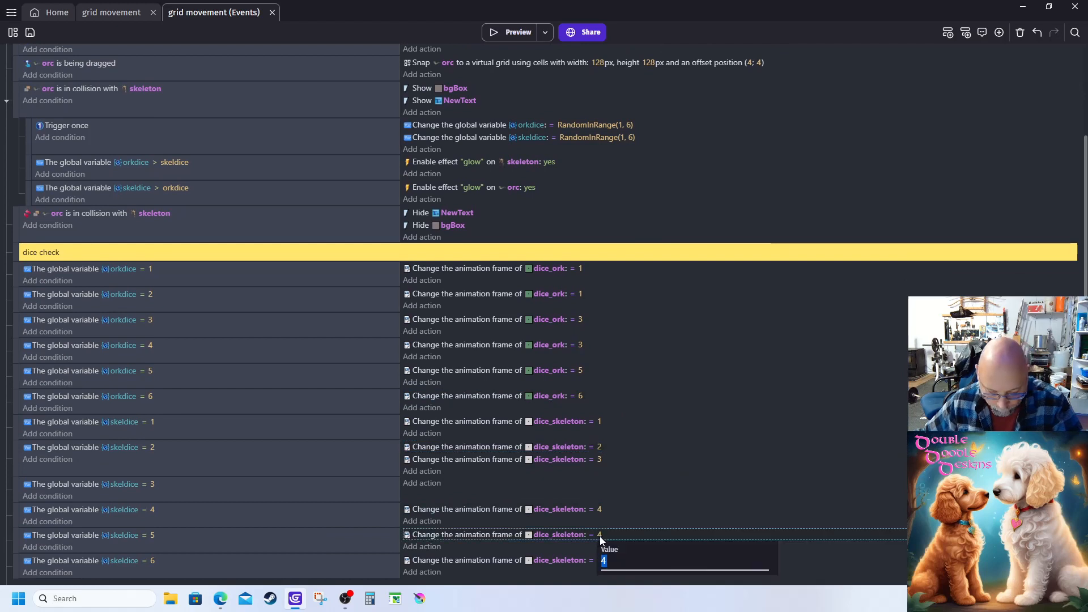
{"action": "type", "text": "5"}
{"action": "left_click", "coordinate": [720, 488]}
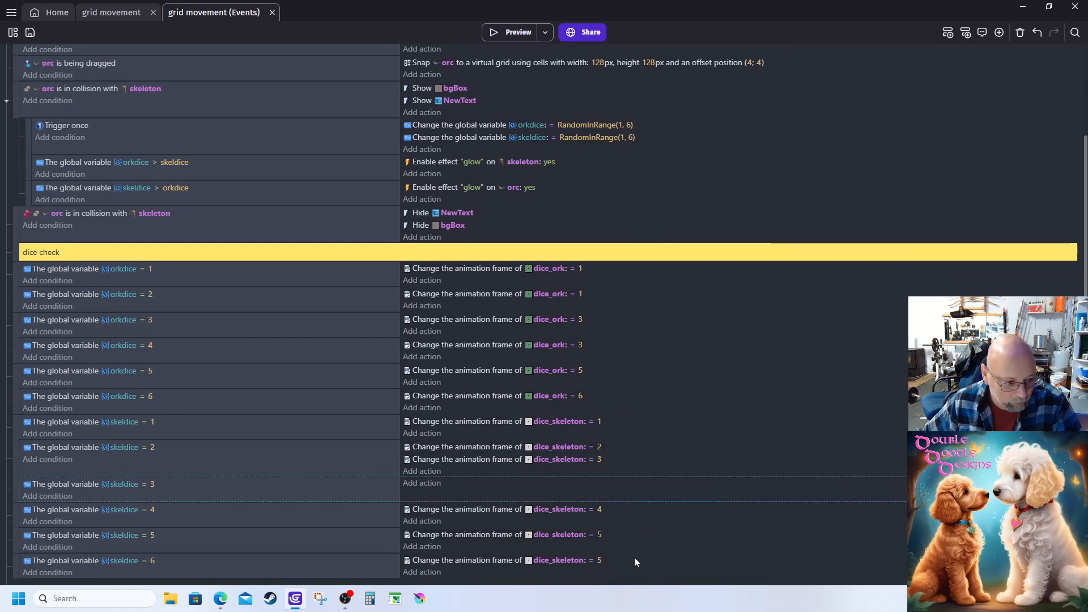
{"action": "left_click", "coordinate": [601, 561]}
{"action": "type", "text": "6"}
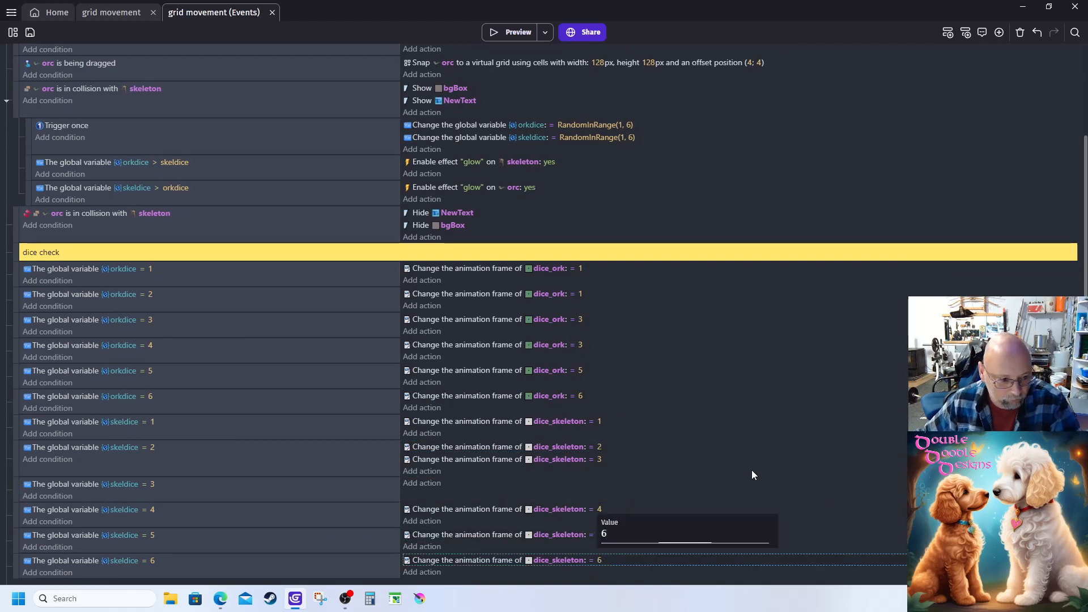
{"action": "left_click", "coordinate": [752, 471]}
Save the project and preview a collision between the orc and the skeleton, moving the orc one cell away after the roll.
{"action": "left_click", "coordinate": [29, 34]}
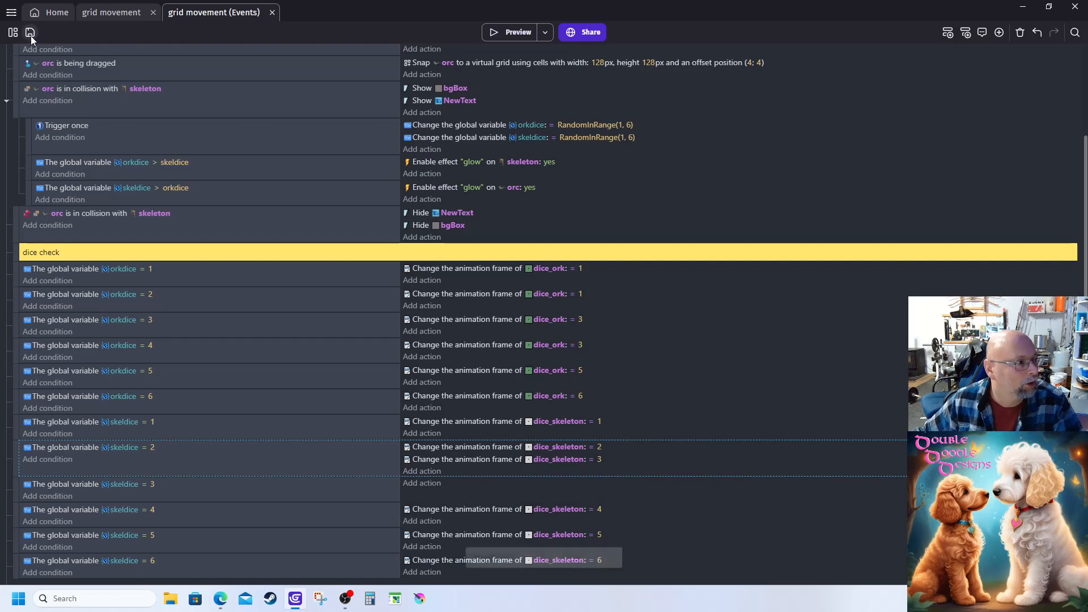
{"action": "left_click", "coordinate": [503, 38]}
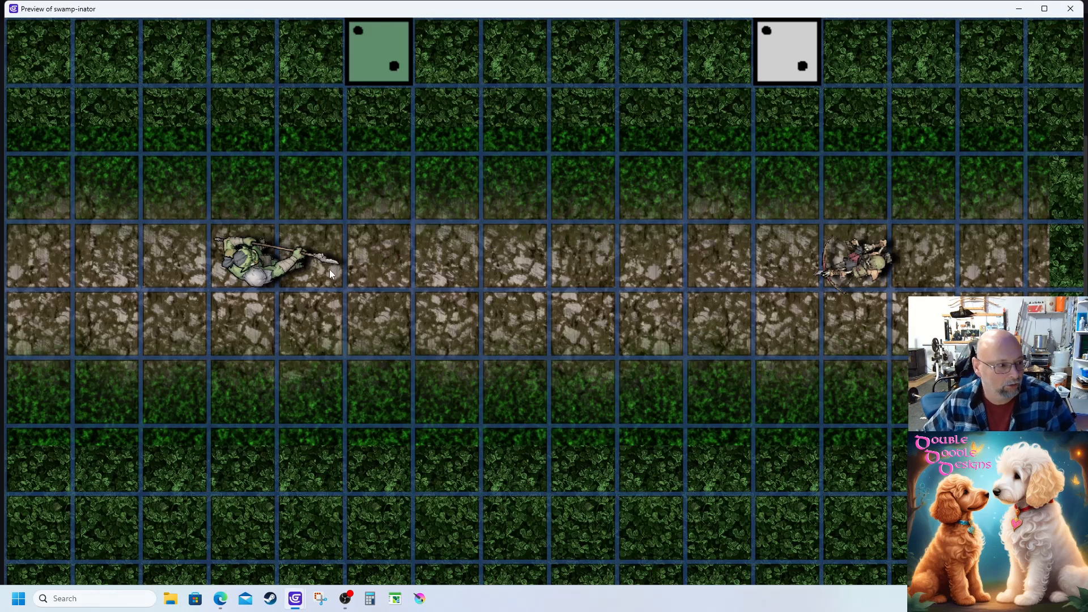
{"action": "left_click_drag", "start_coordinate": [330, 272], "coordinate": [429, 268]}
{"action": "left_click_drag", "start_coordinate": [854, 271], "coordinate": [721, 268]}
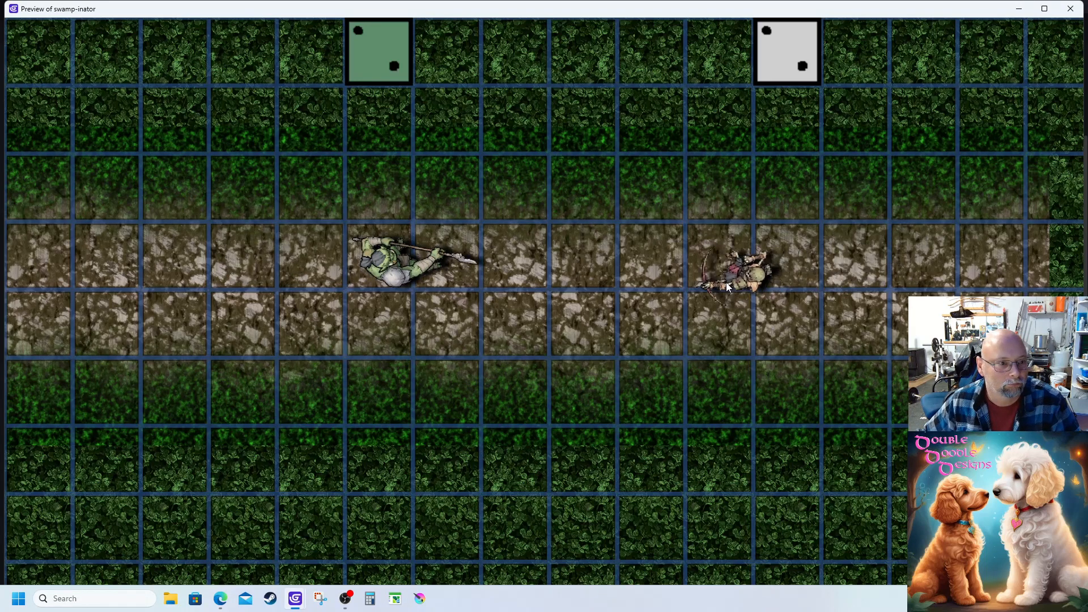
{"action": "left_click_drag", "start_coordinate": [424, 277], "coordinate": [559, 277]}
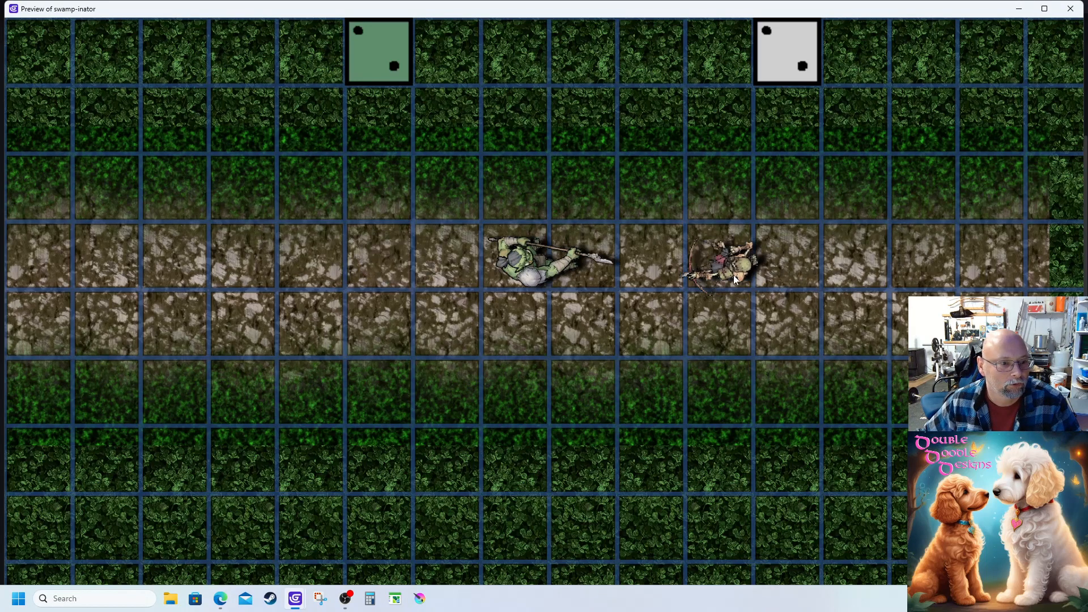
{"action": "left_click_drag", "start_coordinate": [733, 274], "coordinate": [667, 276]}
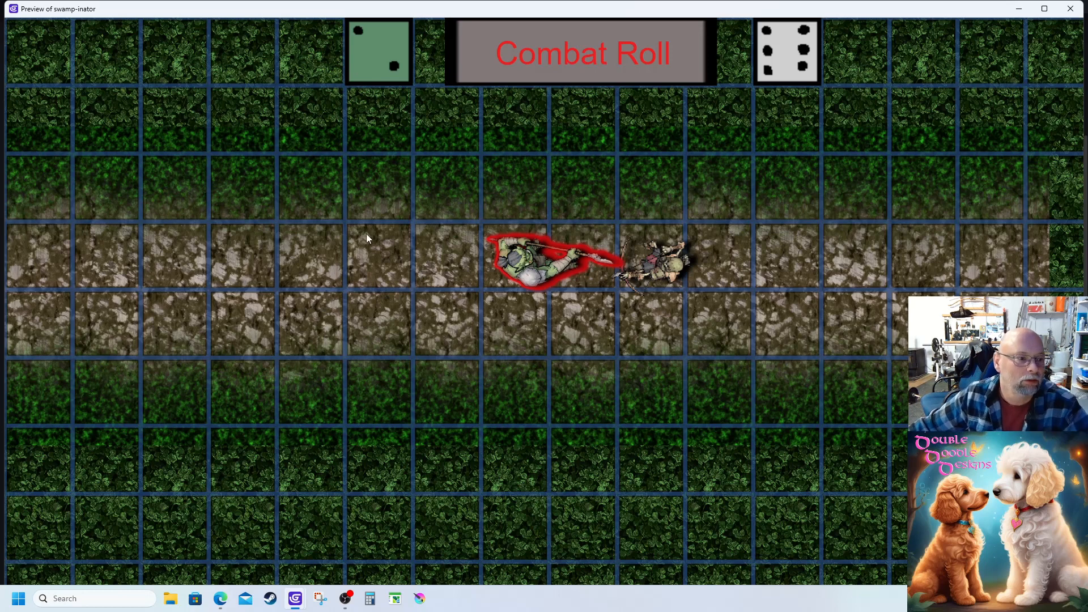
{"action": "key", "text": "Left"}
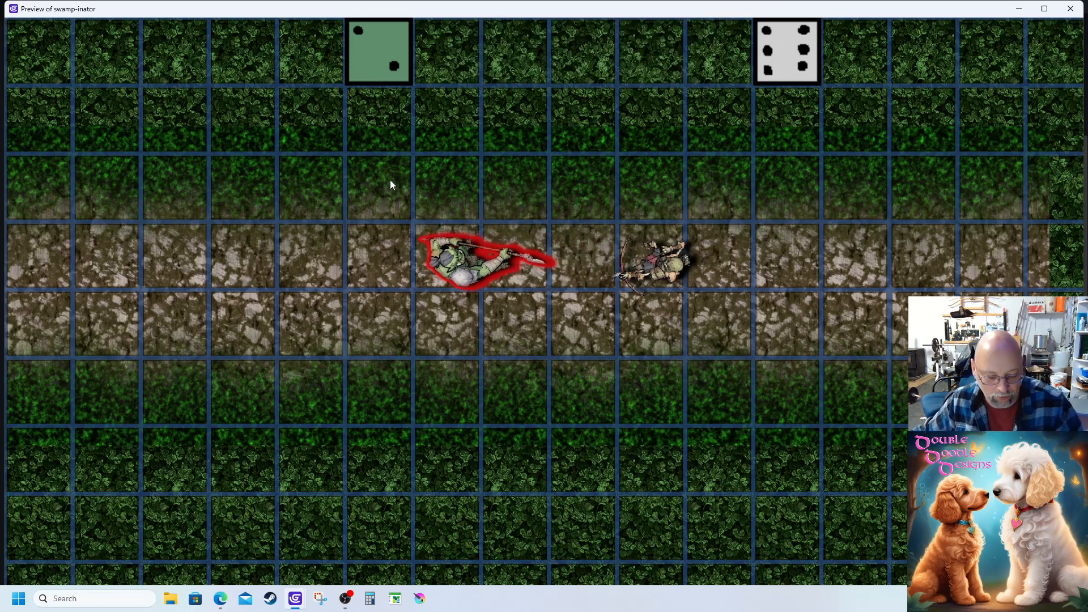
Return to the scene's events and set the dice_ork animation frame to 0 for the orkdice = 1 condition.
{"action": "key", "text": "alt+Tab"}
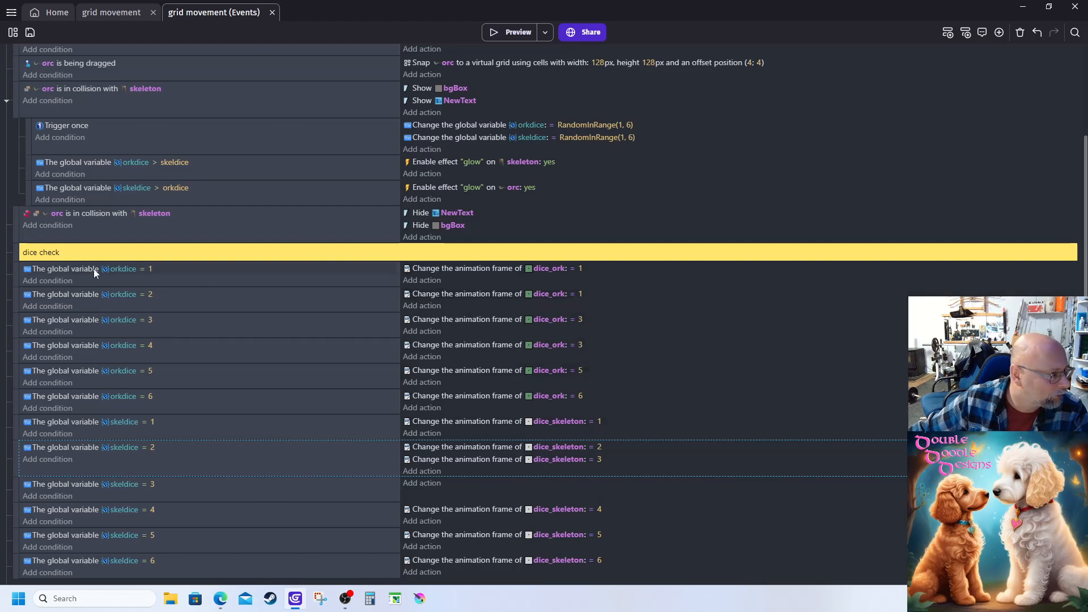
{"action": "double_click", "coordinate": [584, 270]}
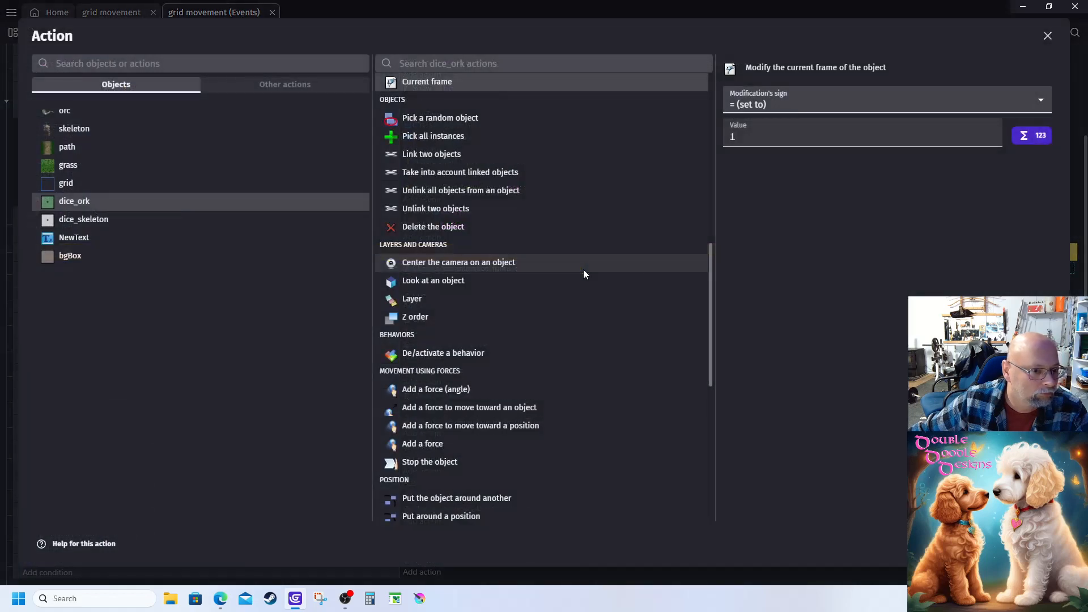
{"action": "type", "text": "0"}
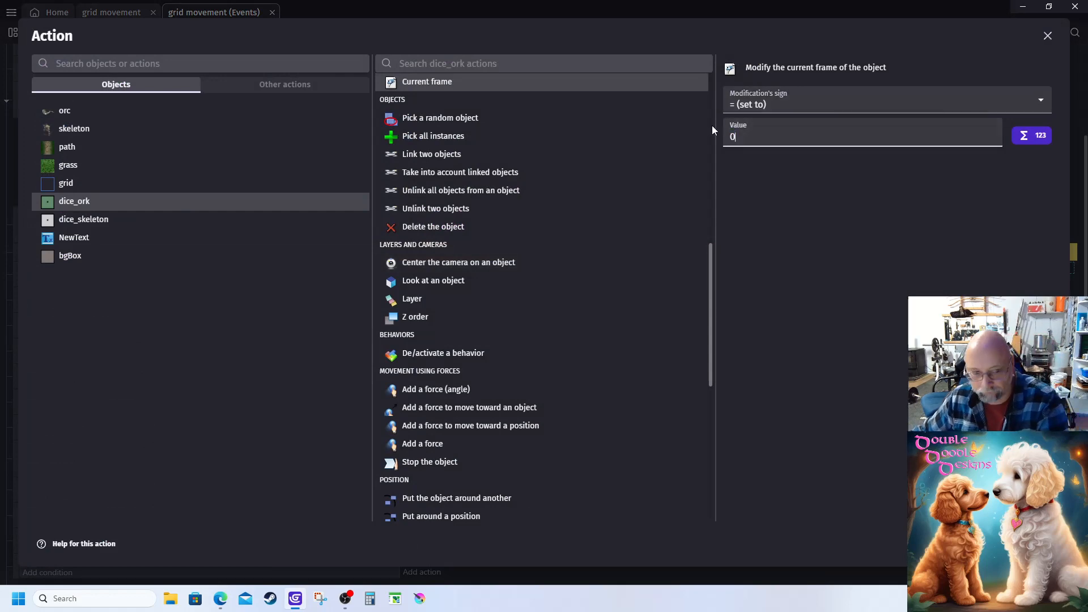
{"action": "left_click", "coordinate": [819, 270]}
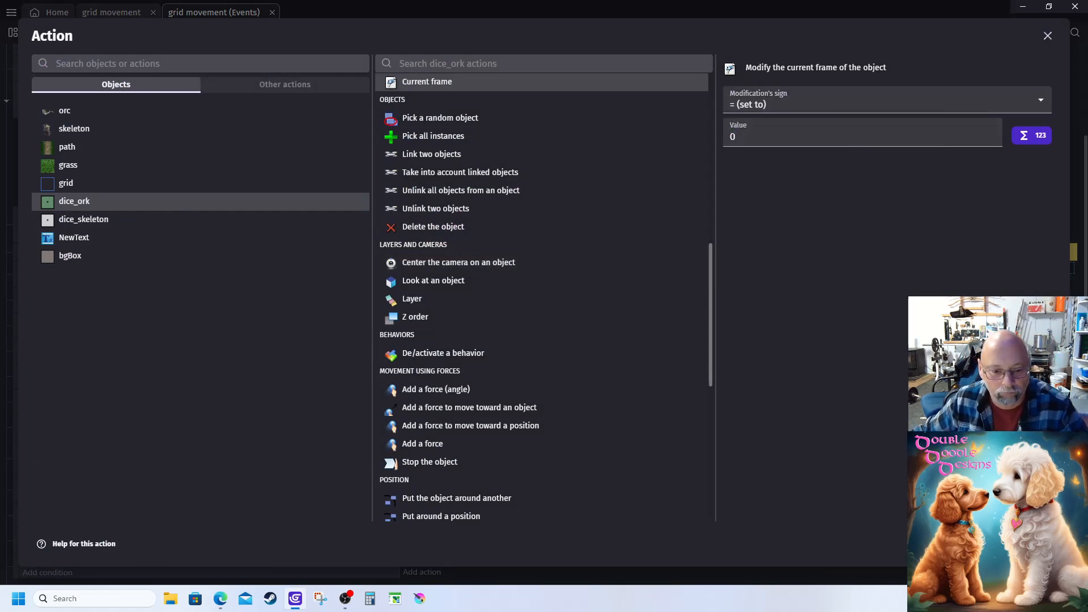
{"action": "left_click", "coordinate": [1038, 543]}
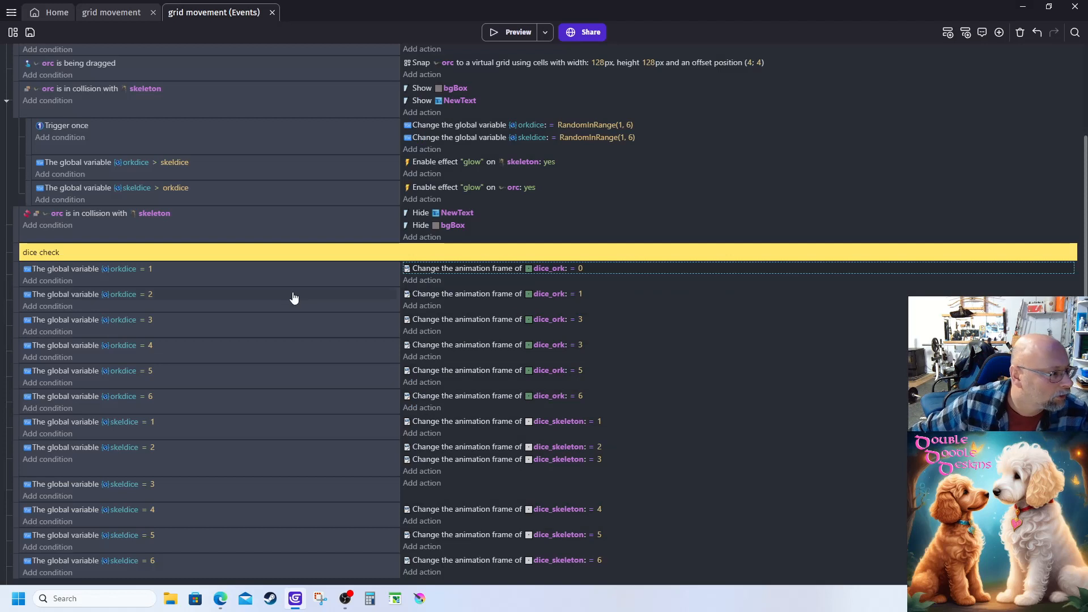
Open the dice_ork animation frame action of the orkdice = 2 condition for editing.
{"action": "double_click", "coordinate": [580, 296]}
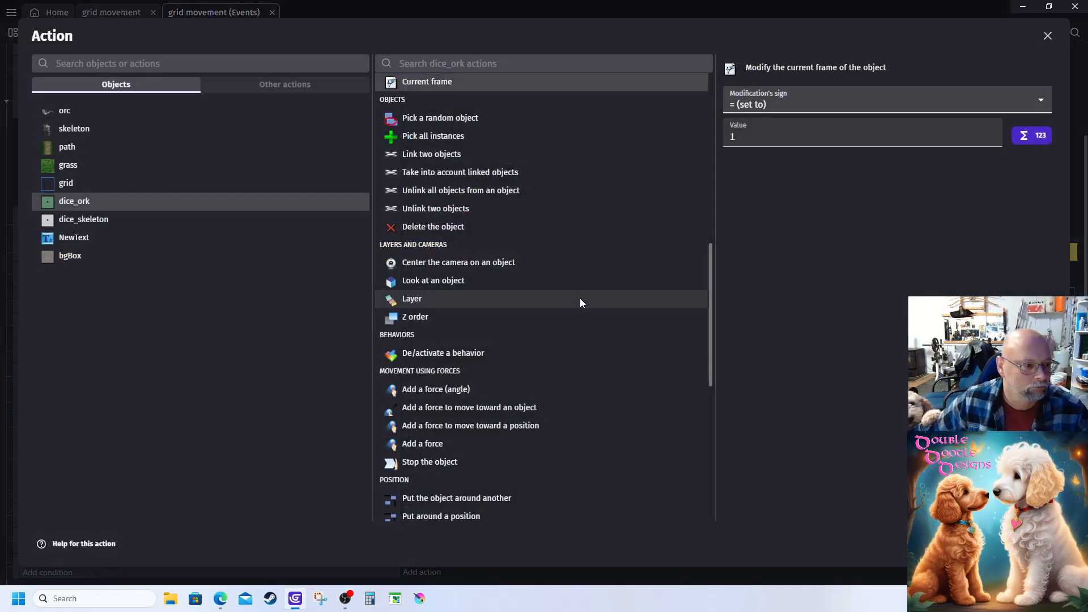